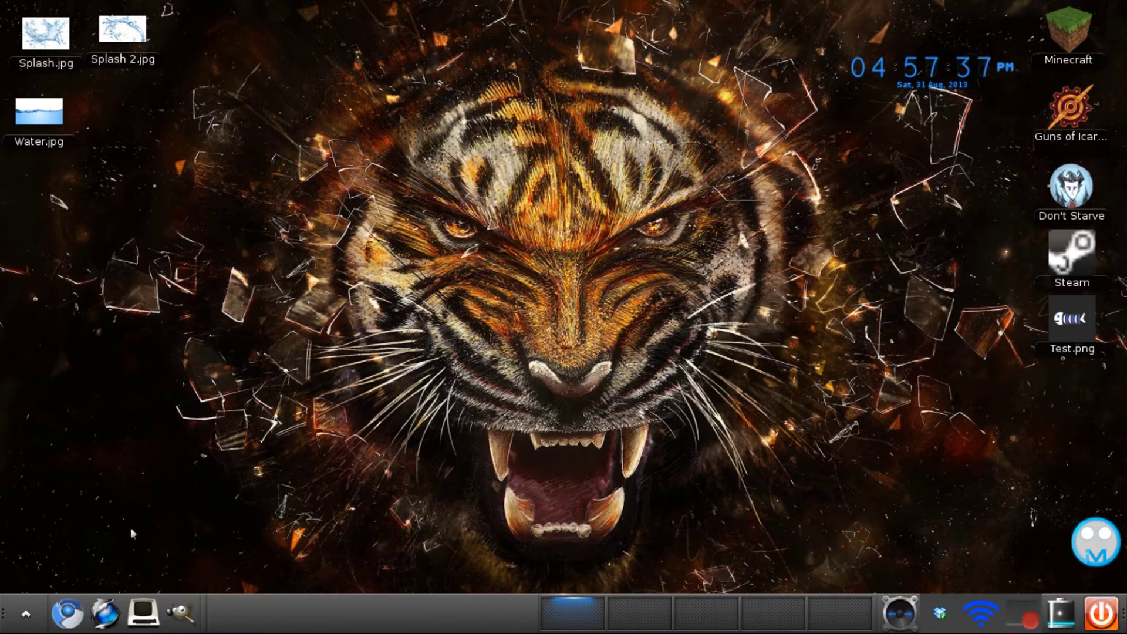
- Open GIMP and create a new image 50 px wide and 50 px high
click(176, 610)
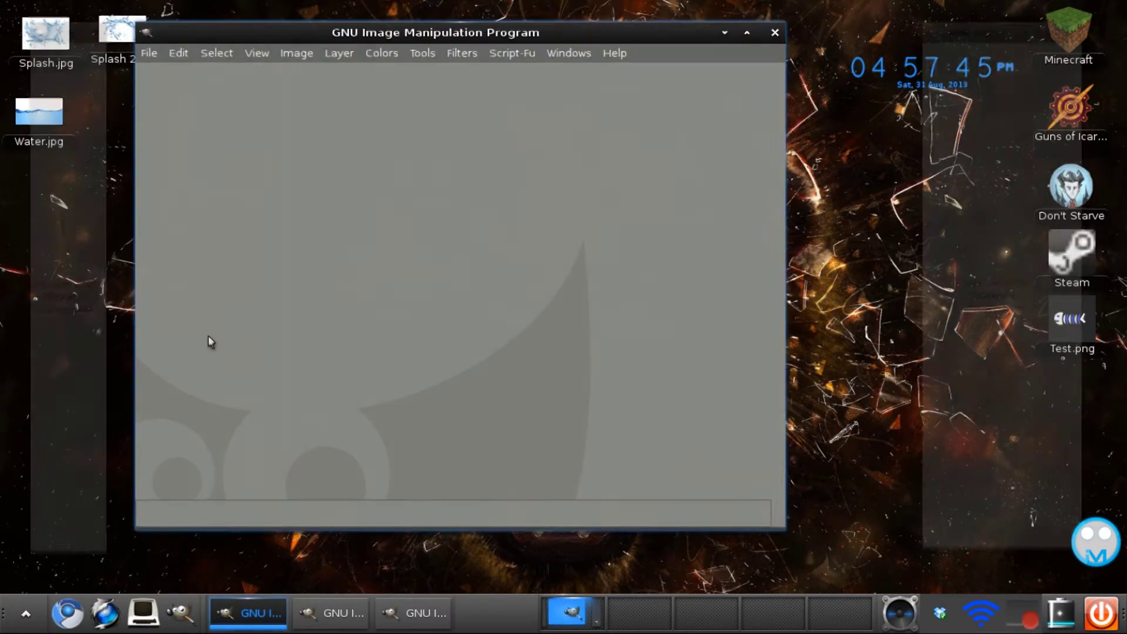
click(151, 56)
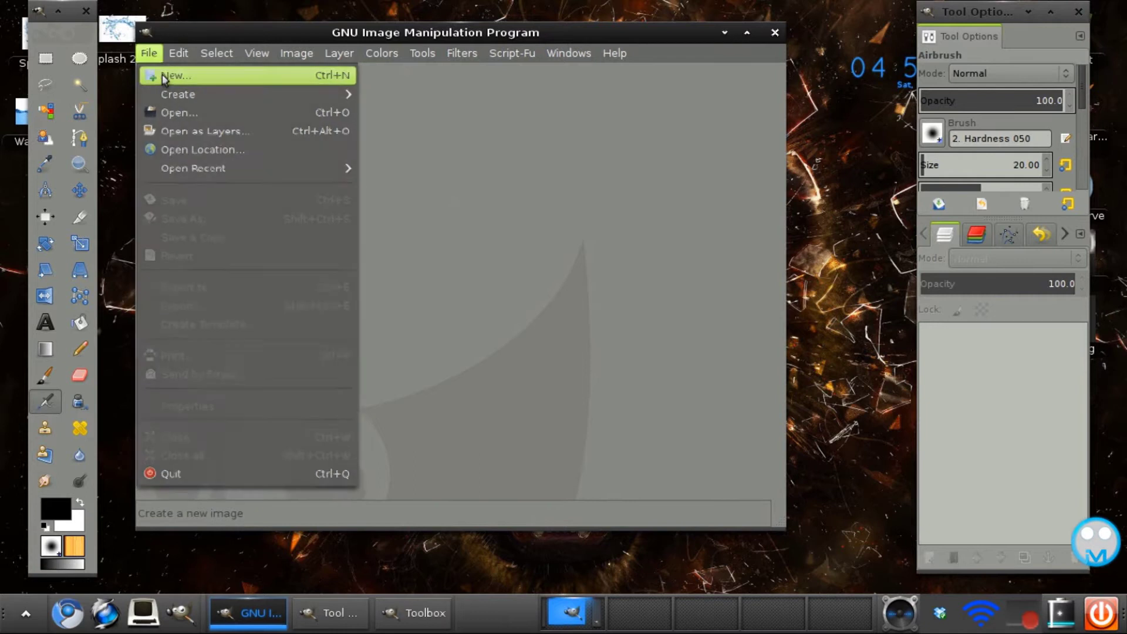
click(157, 75)
text(50)
key(Tab)
text(50)
key(Return)
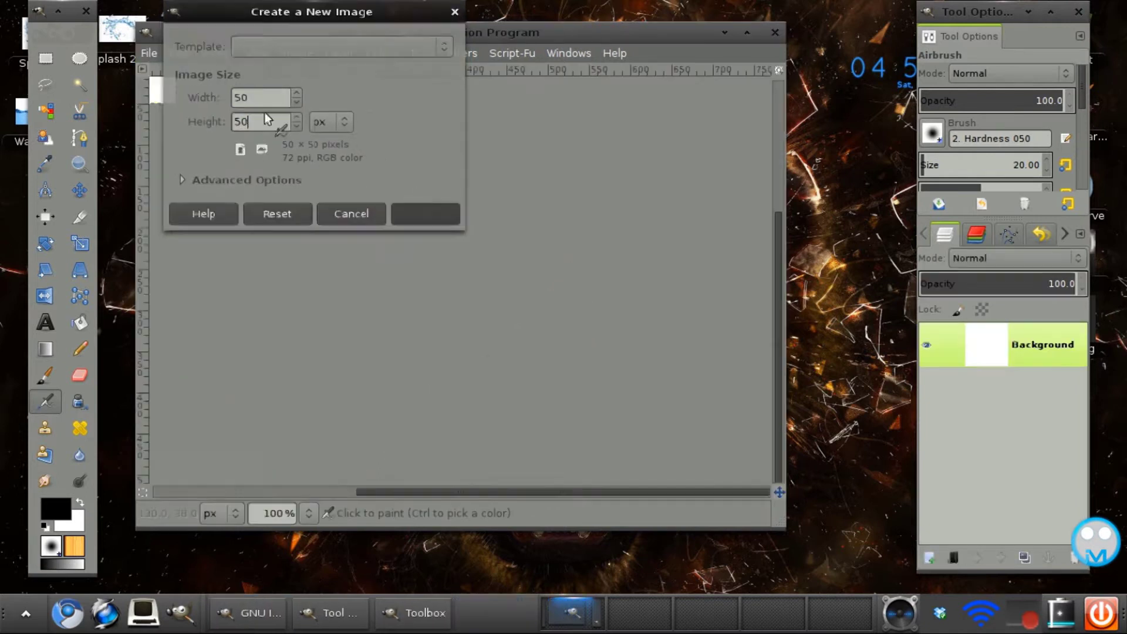
- Choose the square Pixel Brush as the brush for painting
click(308, 514)
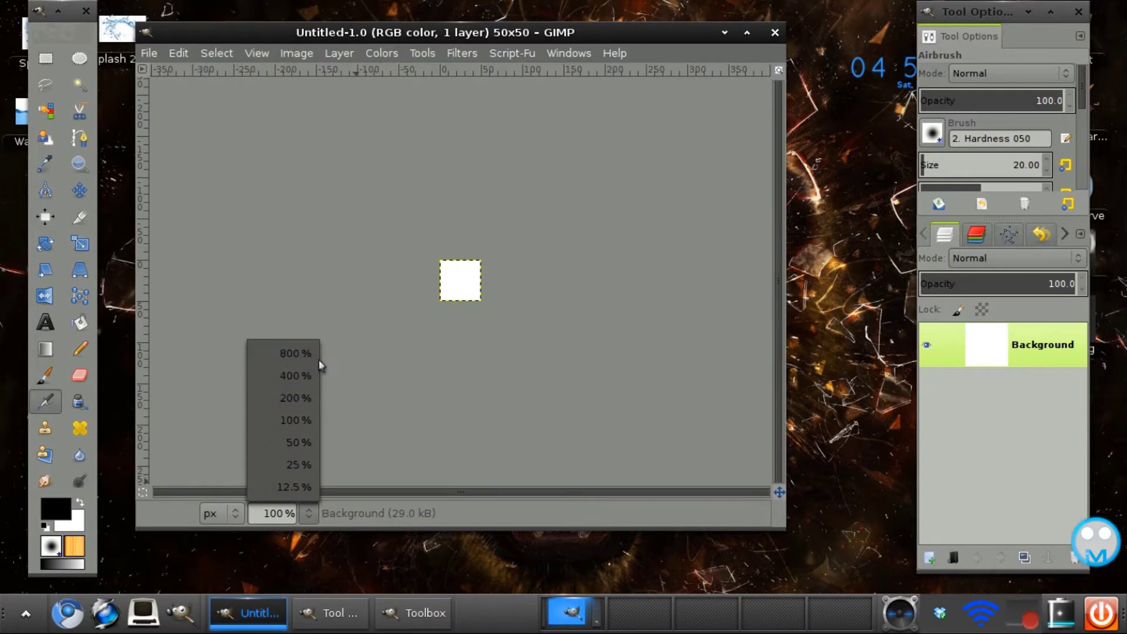
click(314, 357)
mouse_move(516, 353)
mouse_down()
mouse_move(495, 209)
mouse_move(481, 194)
mouse_up()
key(ctrl+z)
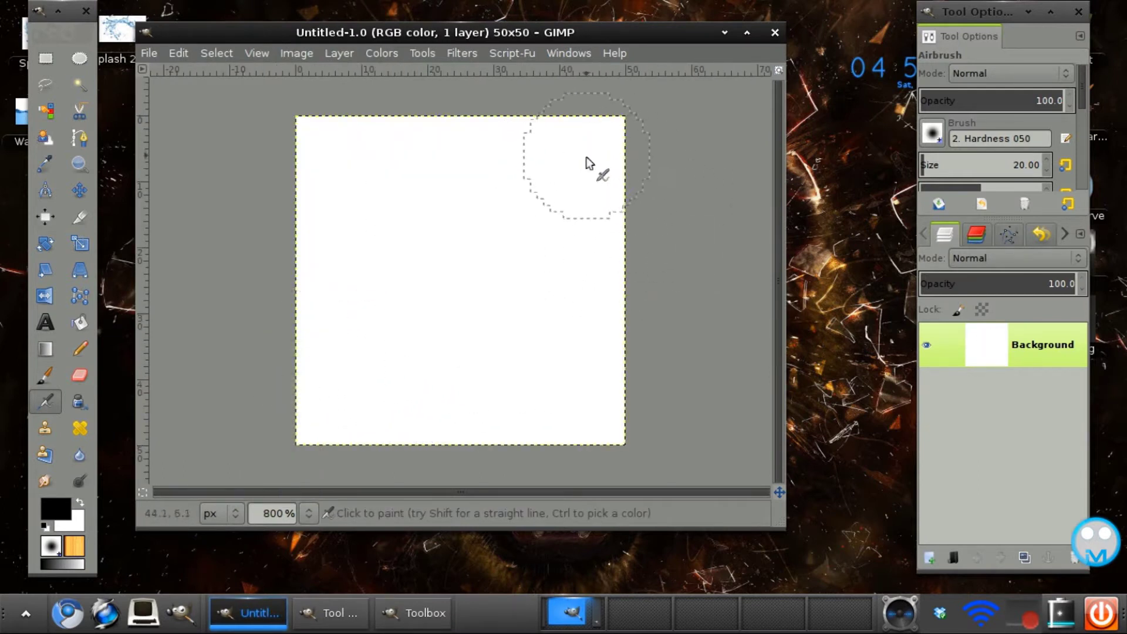
click(978, 143)
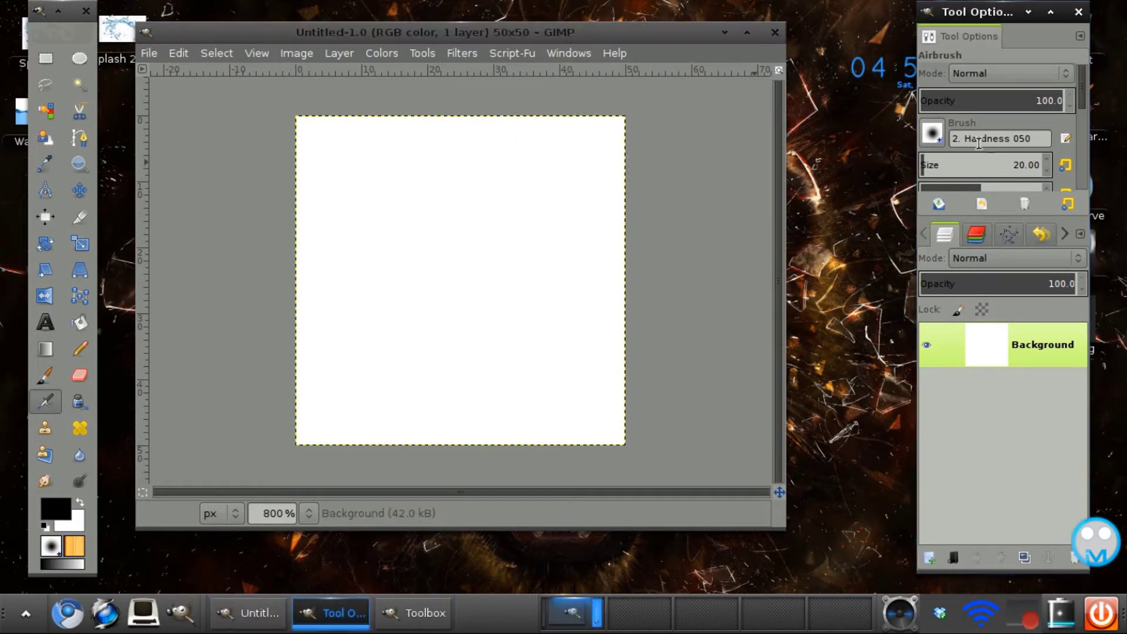
click(933, 134)
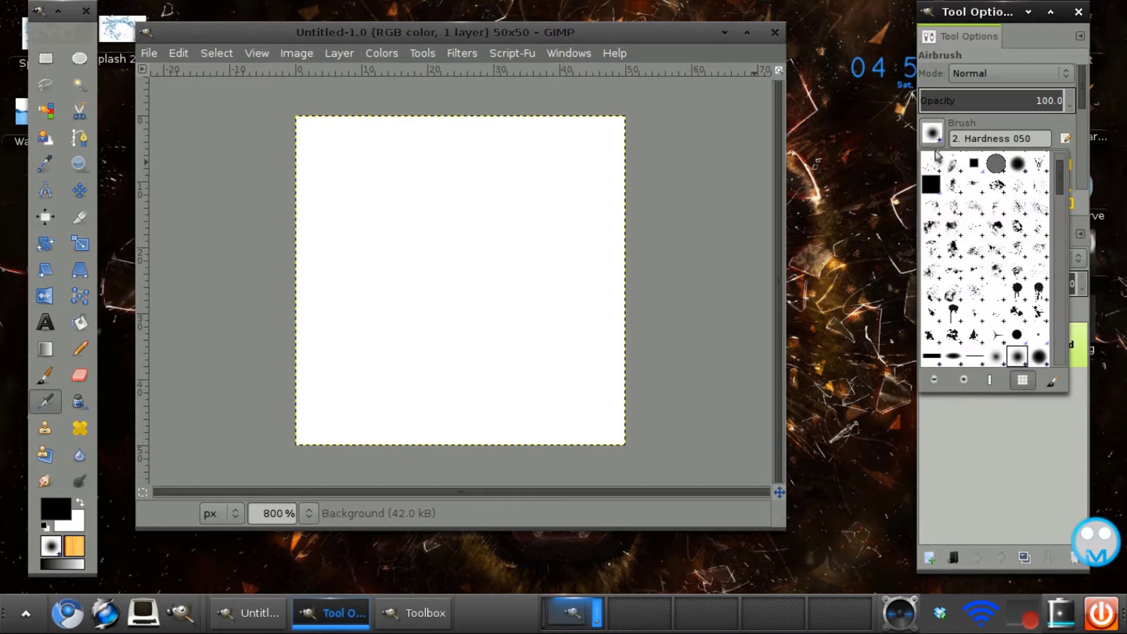
click(933, 187)
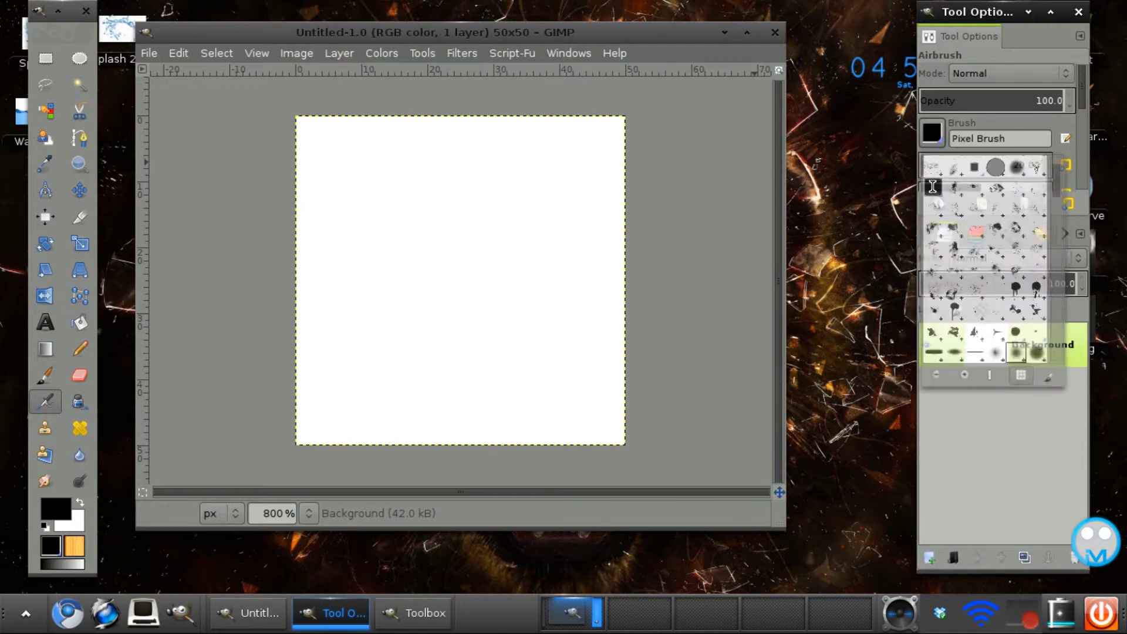
- Open the Pixel Brush in the Brush Editor, examine its settings and close the editor
click(1066, 139)
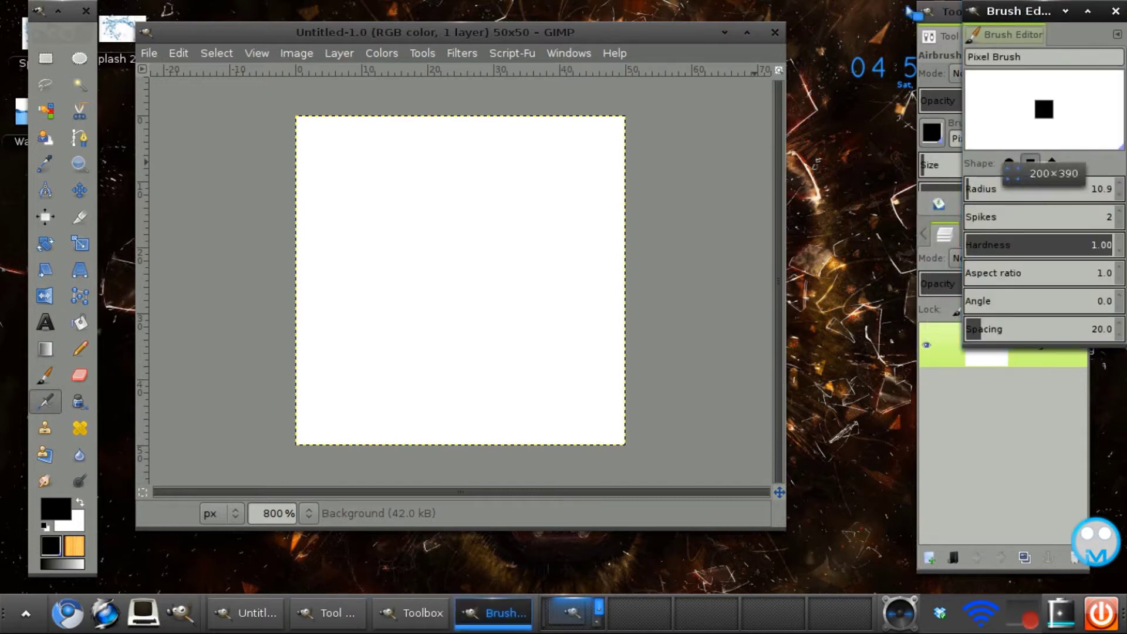
drag(984, 11, 891, 39)
click(1023, 40)
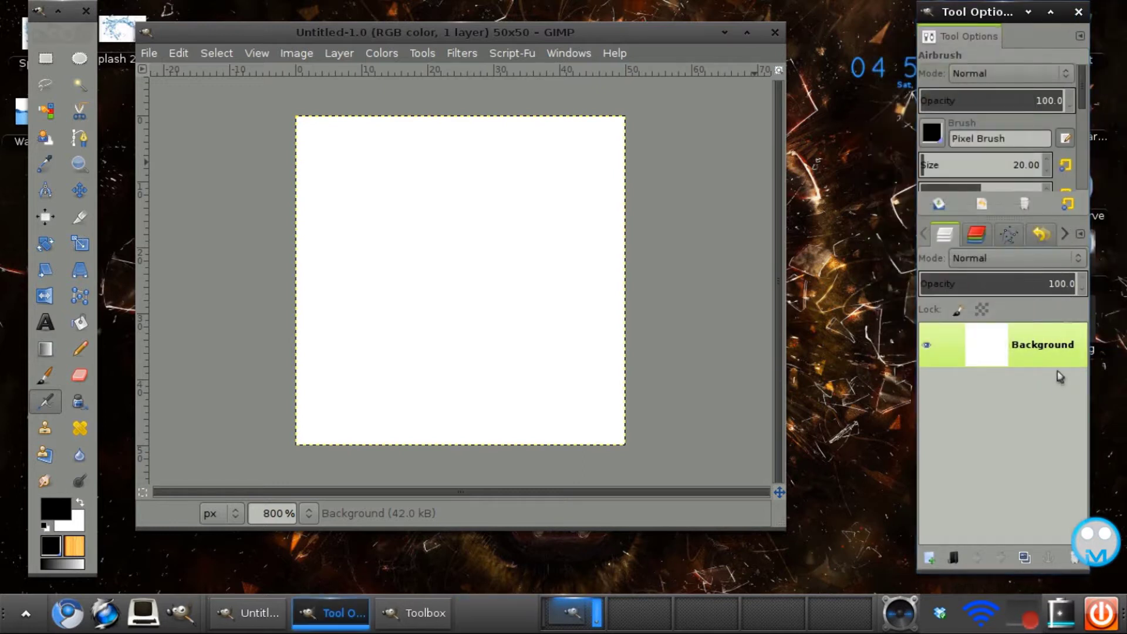
- Show the Brushes dialog and examine which dockable dialogs can be added
click(1066, 234)
click(1065, 234)
click(1067, 232)
click(1067, 232)
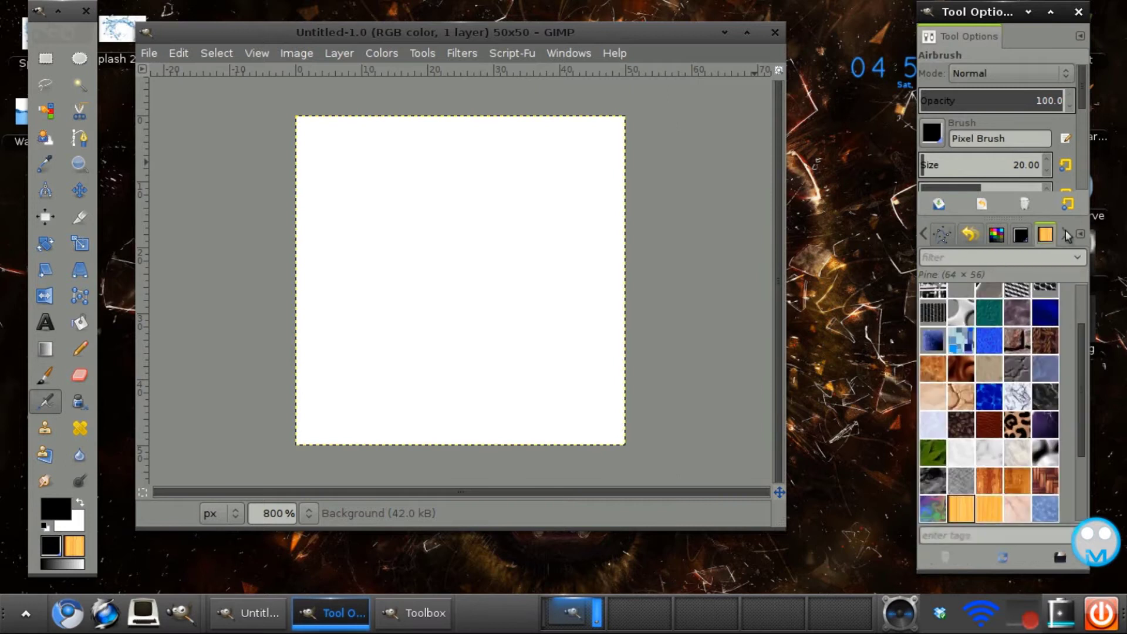
click(1025, 240)
click(561, 53)
mouse_move(587, 94)
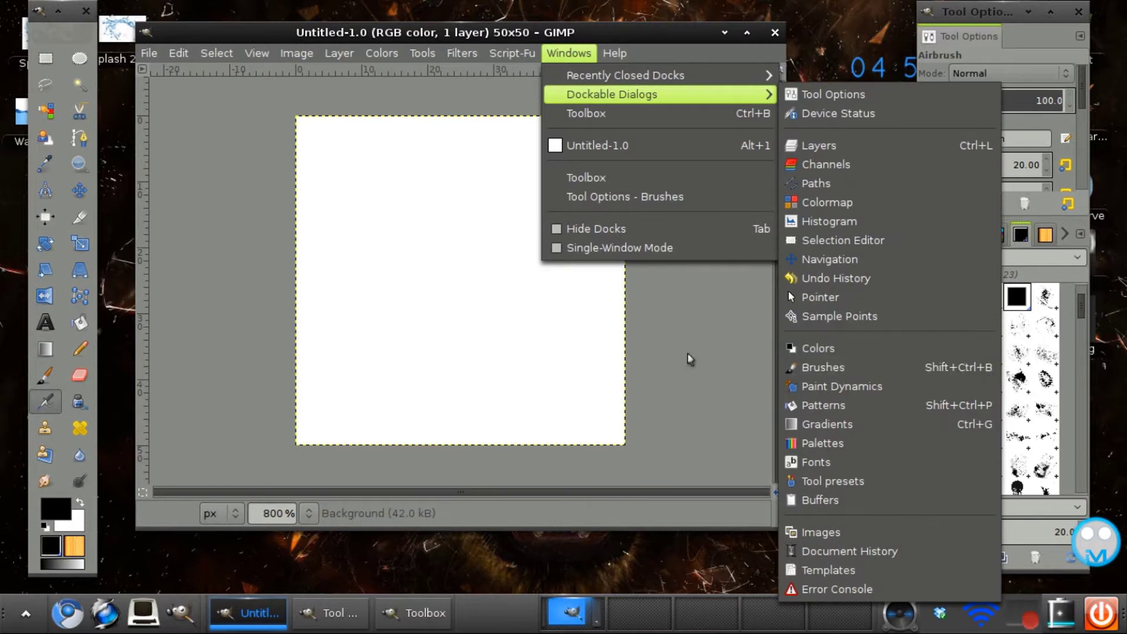
click(976, 495)
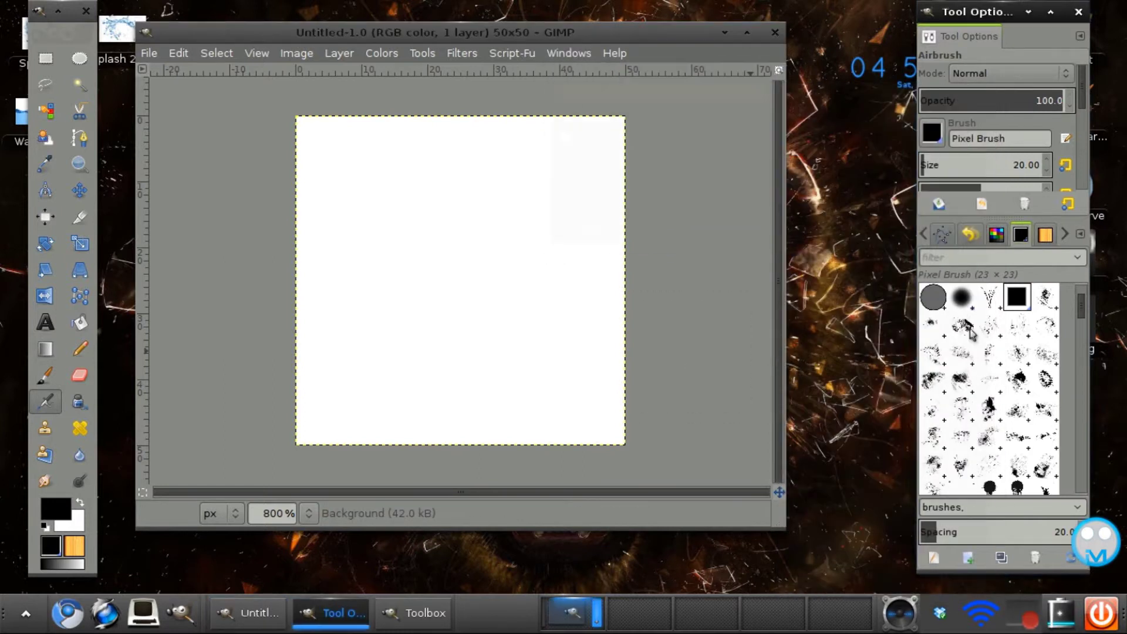
- Review the Pixel Brush's shape, radius, hardness and spacing in the editor, close it and return to the layers list
click(967, 561)
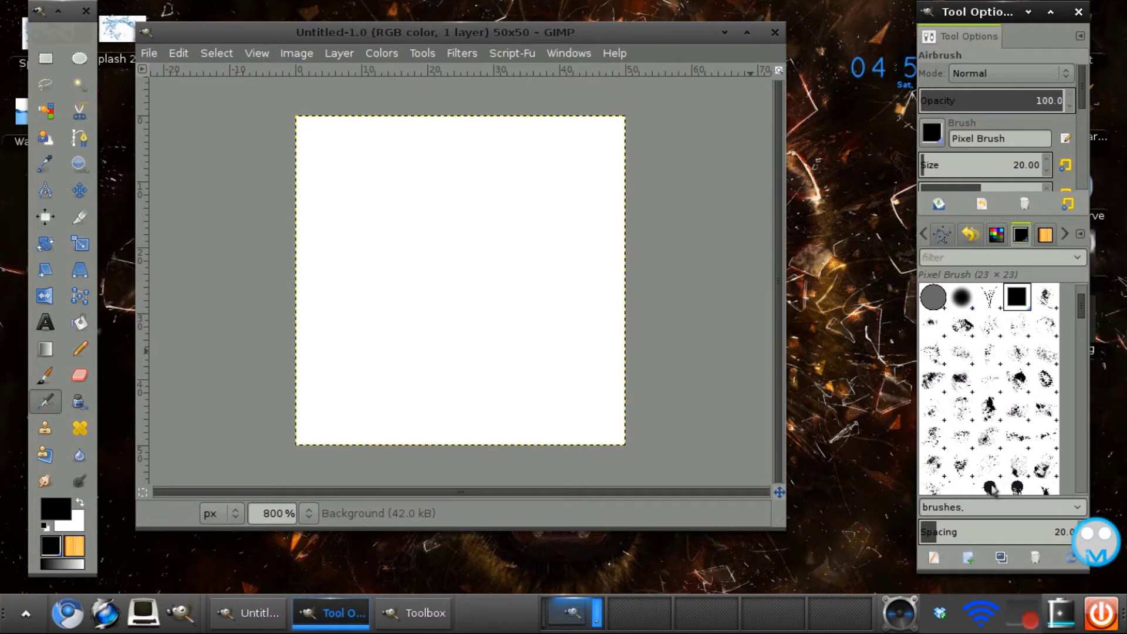
click(932, 555)
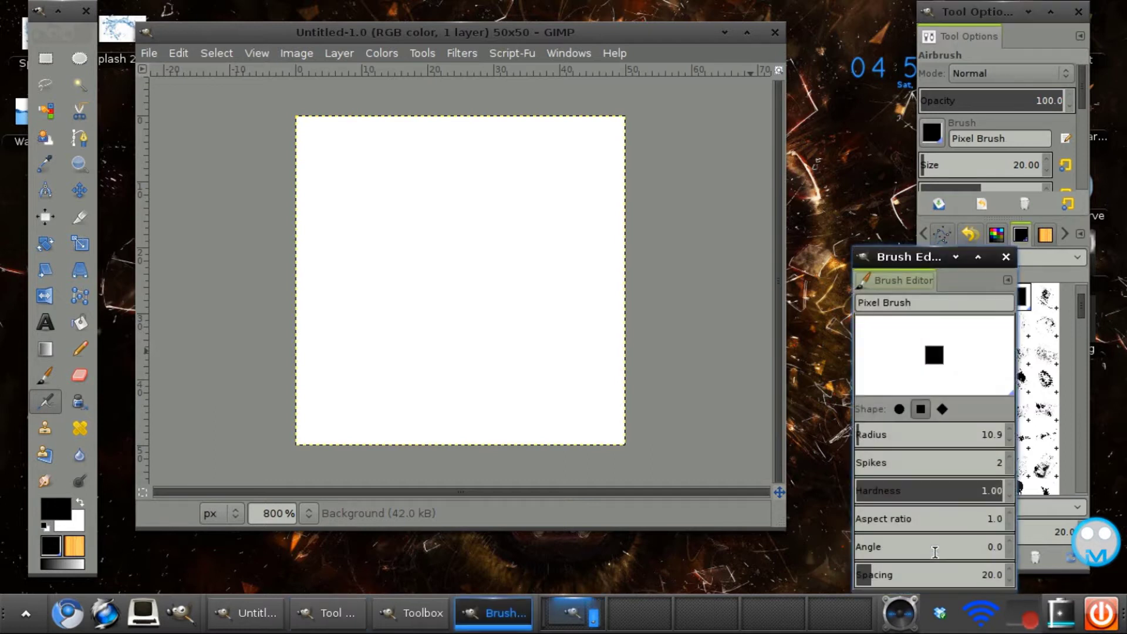
drag(922, 247, 881, 156)
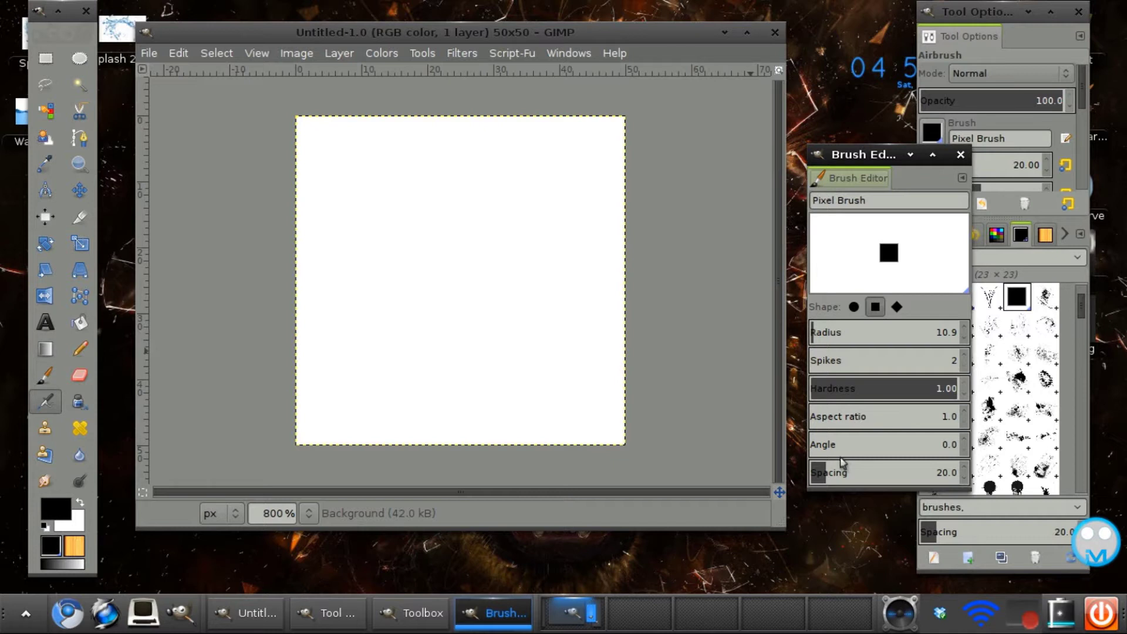
click(961, 155)
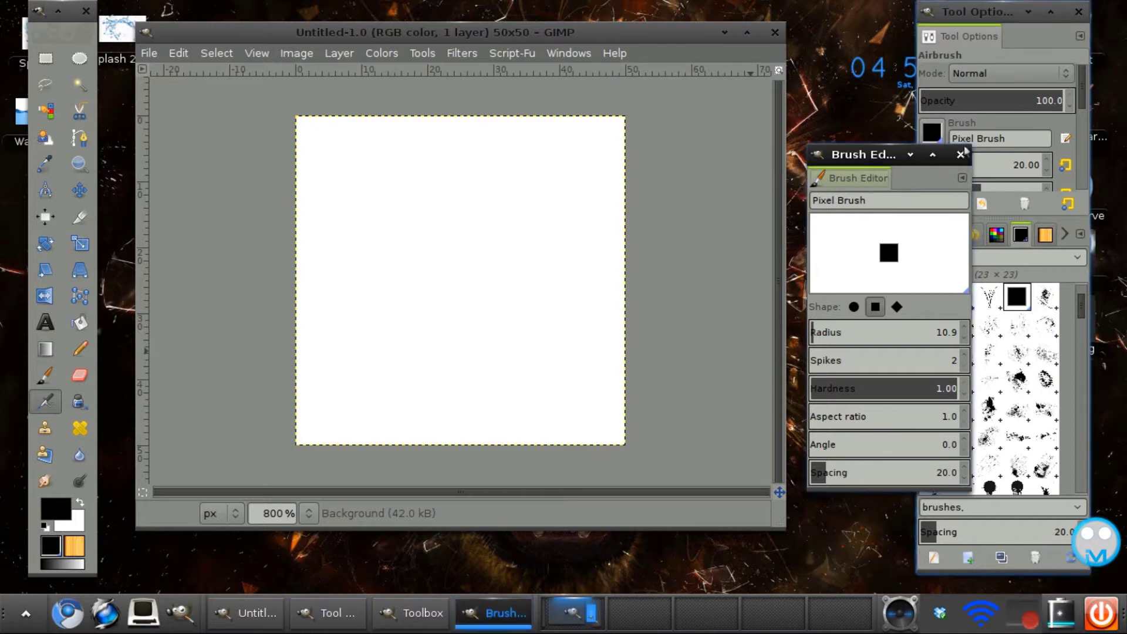
click(924, 238)
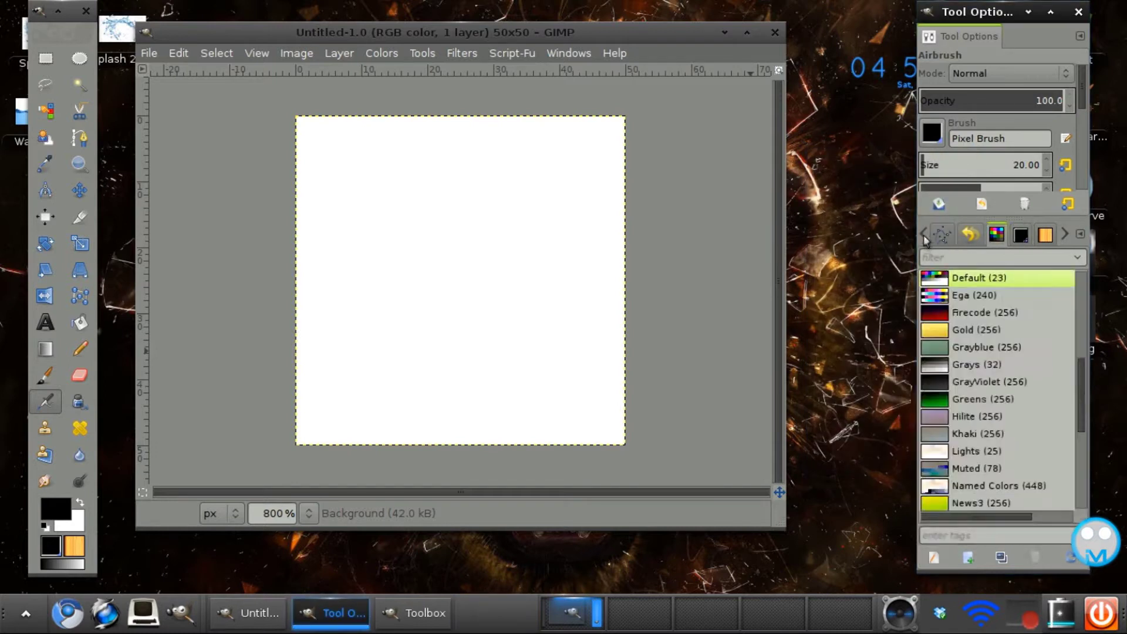
click(924, 238)
click(924, 238)
click(924, 237)
click(924, 238)
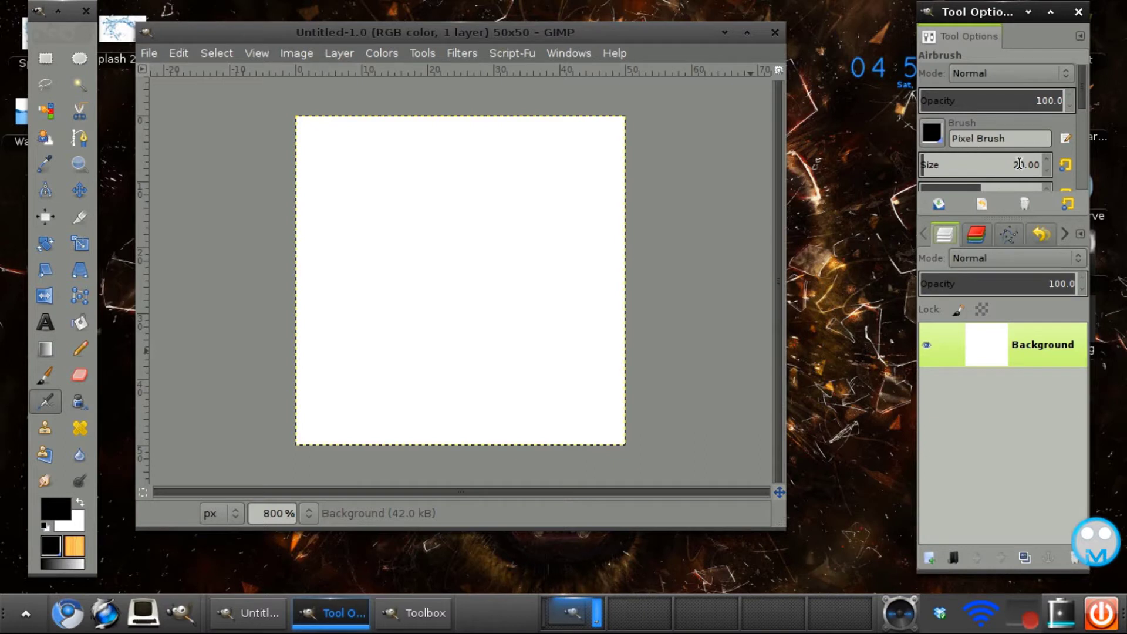
- Set the Pixel Brush's size to 1.00 for single-pixel strokes
mouse_move(1081, 105)
mouse_down()
mouse_move(1080, 130)
mouse_move(1078, 115)
mouse_up()
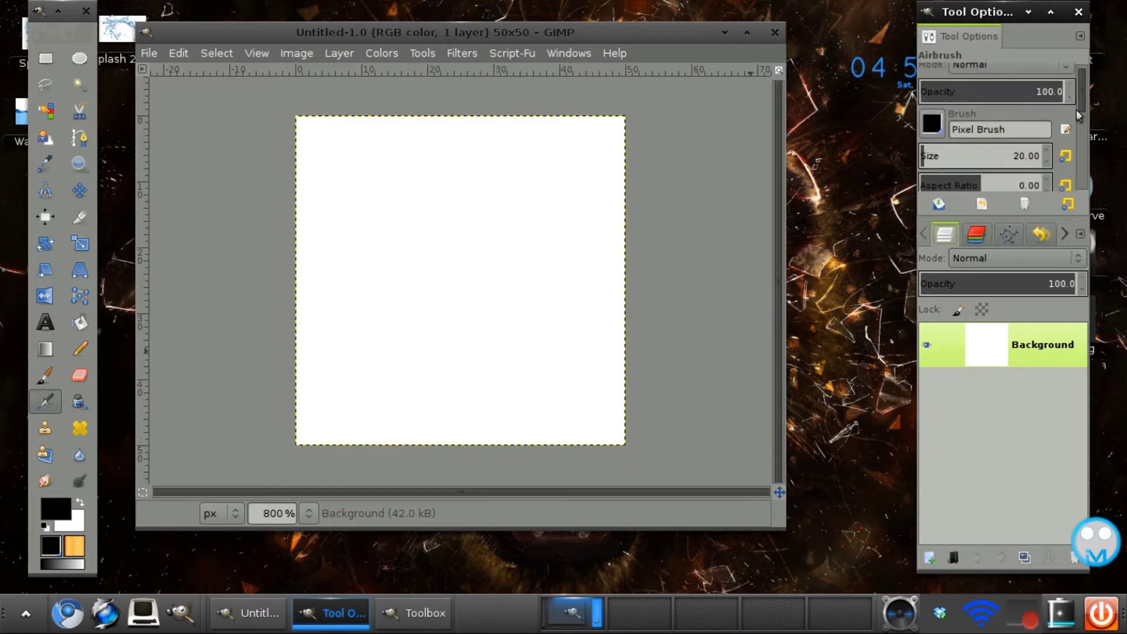
double_click(1018, 155)
text(1)
mouse_move(491, 204)
mouse_down()
mouse_move(441, 234)
mouse_move(438, 202)
mouse_up()
key(ctrl+z)
mouse_move(1084, 109)
mouse_down()
mouse_move(1087, 191)
mouse_move(1076, 52)
mouse_up()
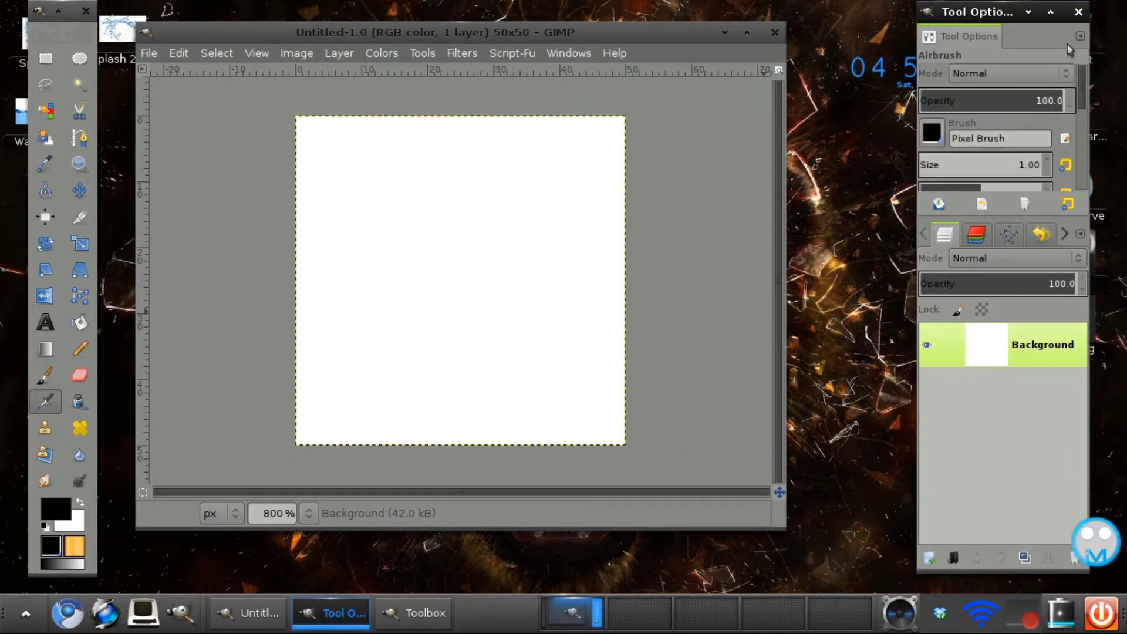
- Switch to the Pencil and add a new 50 × 50 px transparent layer above the background
click(81, 359)
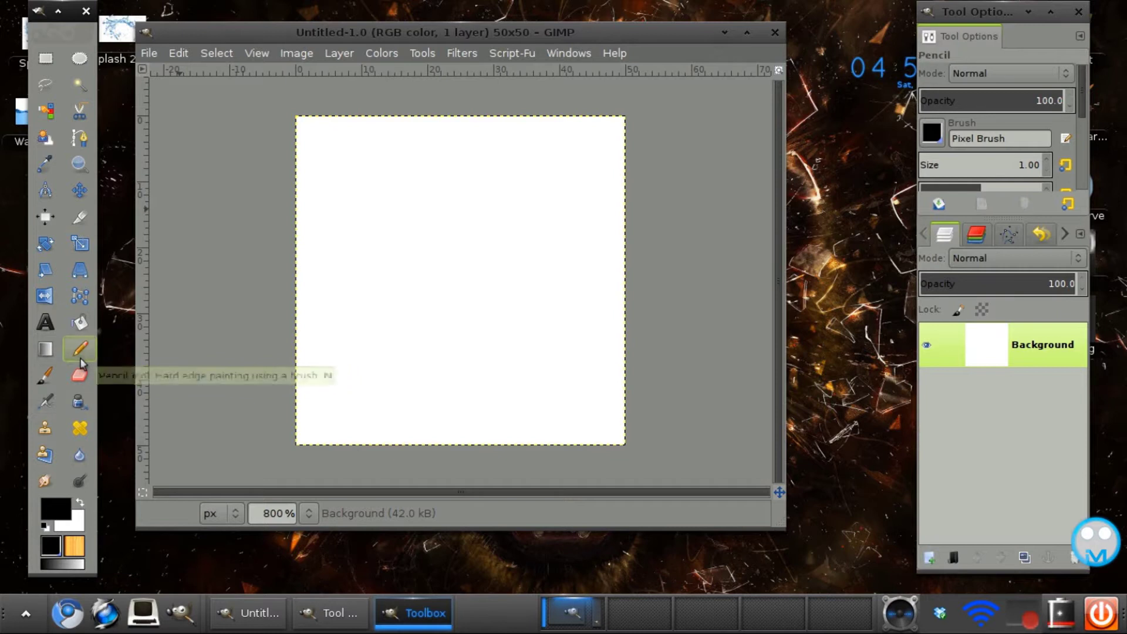
click(929, 558)
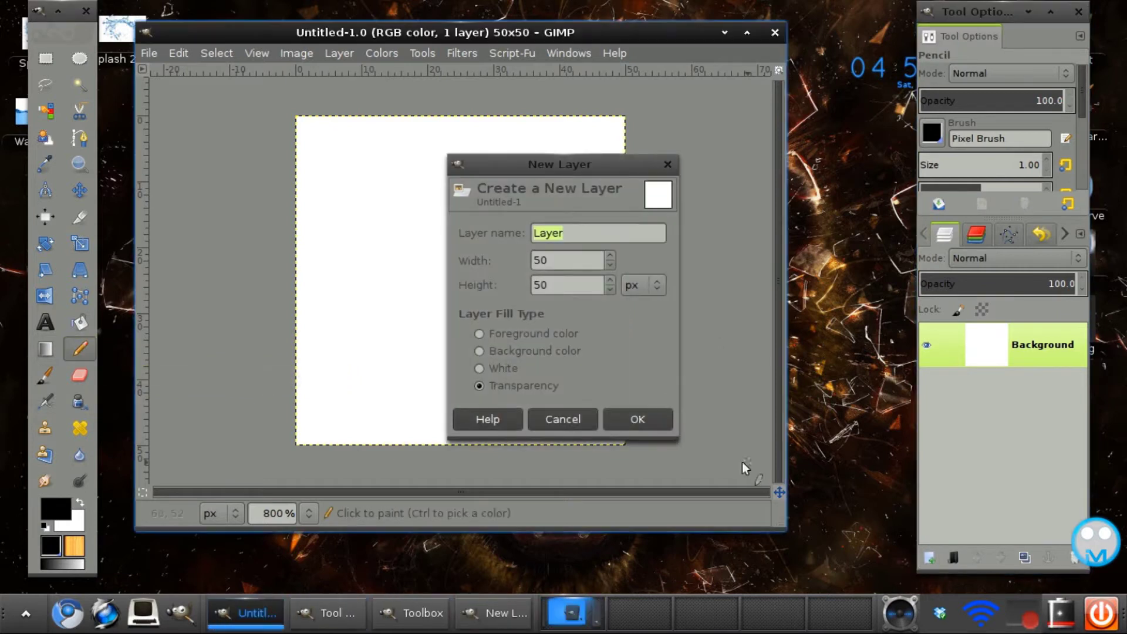
click(645, 419)
- Try the Pencil with freehand scribbles across the new layer and undo them
click(404, 213)
mouse_move(403, 222)
mouse_down()
mouse_move(411, 235)
mouse_move(433, 146)
mouse_move(363, 265)
mouse_move(527, 208)
mouse_move(415, 146)
mouse_move(347, 247)
mouse_move(550, 322)
mouse_up()
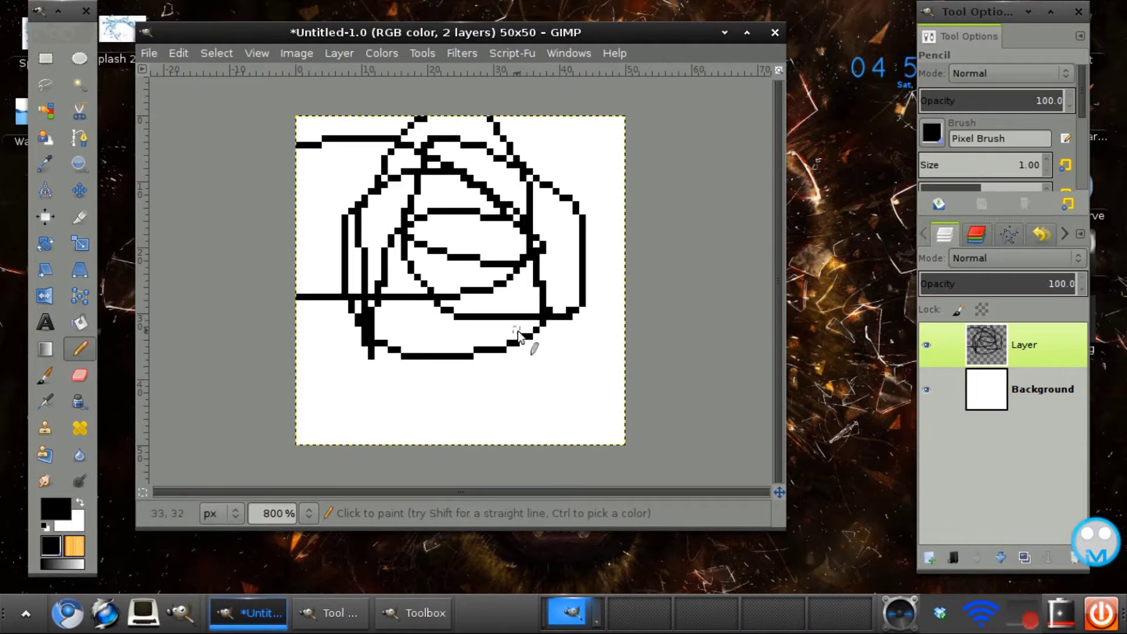
mouse_move(471, 360)
mouse_down()
mouse_move(558, 357)
mouse_move(547, 371)
mouse_move(609, 415)
mouse_up()
key(ctrl+z)
key(ctrl+z)
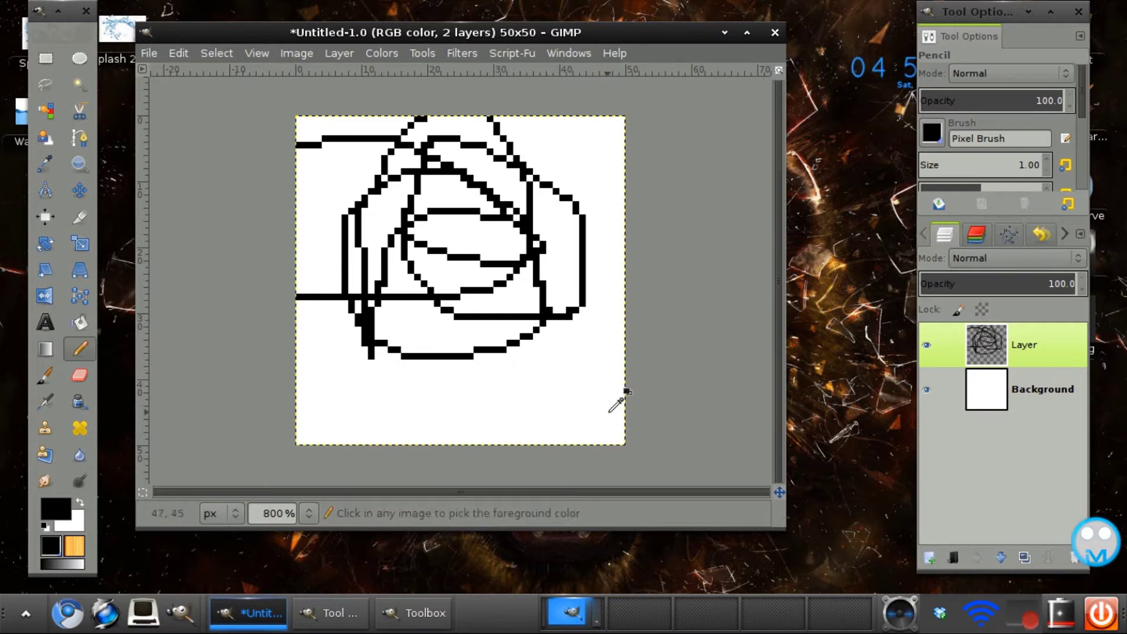
- Set the foreground color to the dark orange cd6000
click(59, 507)
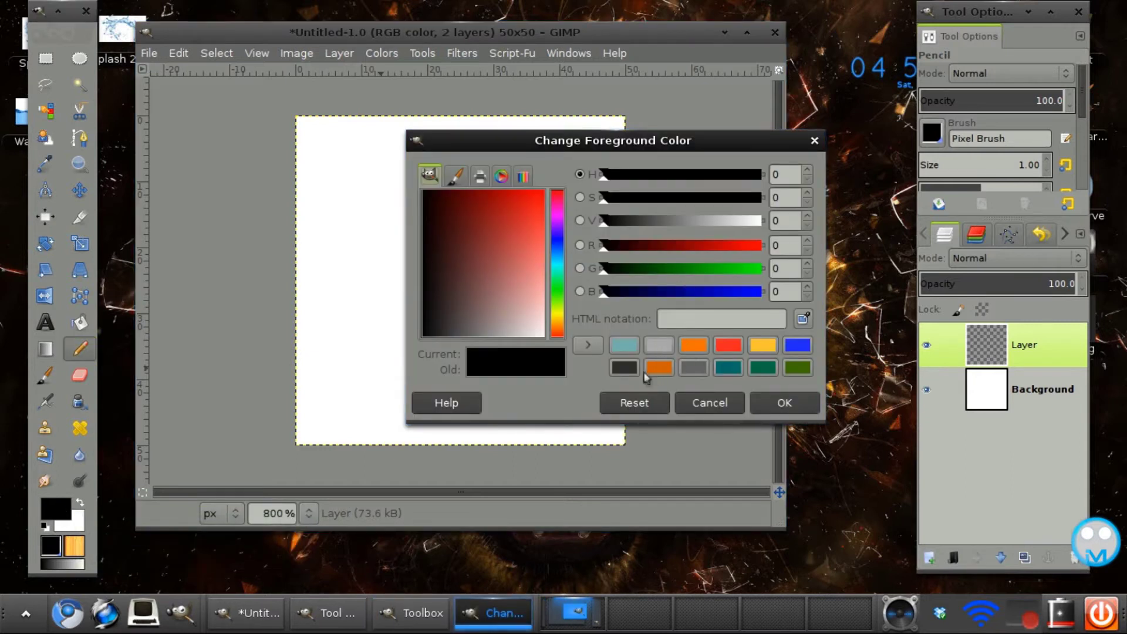
click(695, 350)
click(653, 365)
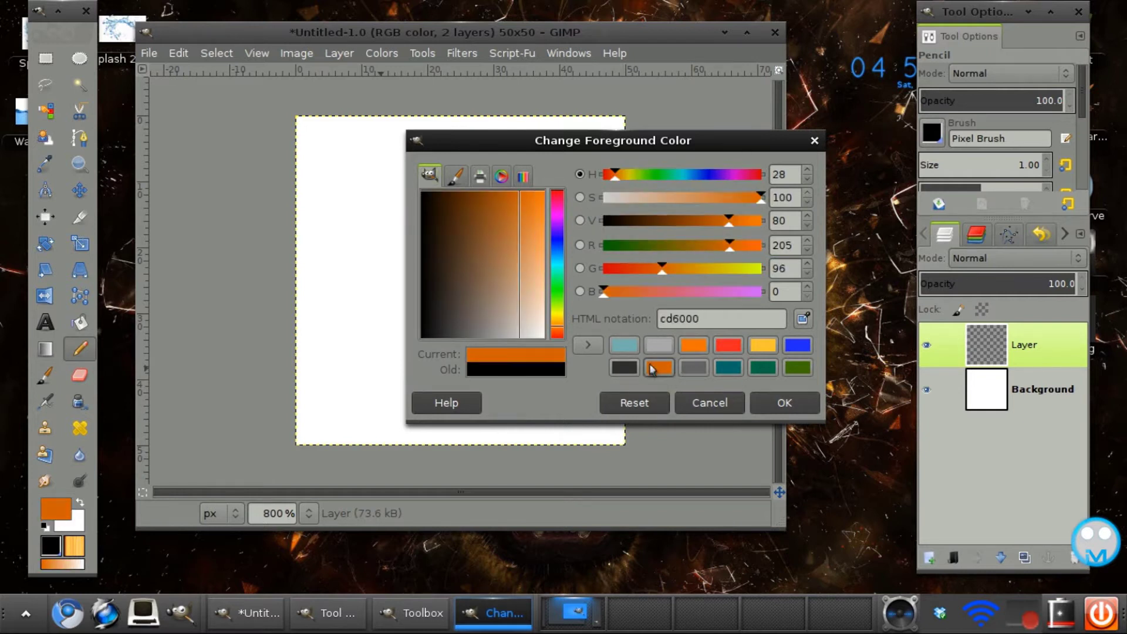
click(754, 399)
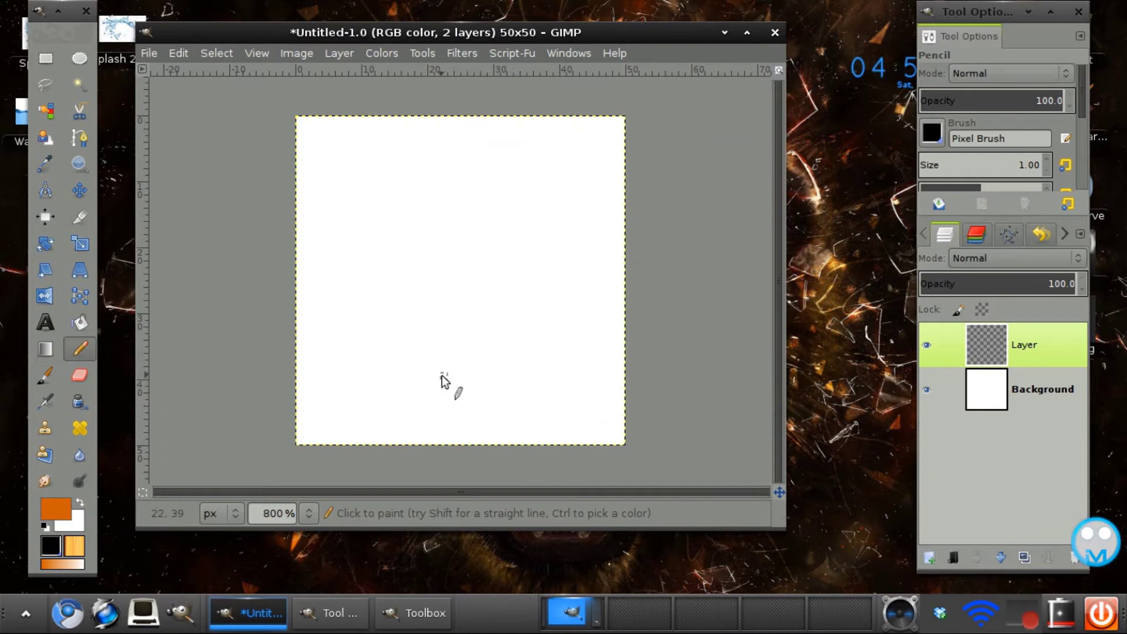
- Draw two parallel vertical orange legs about 6 px tall in the lower part of the canvas
mouse_move(389, 369)
mouse_down()
mouse_move(411, 369)
mouse_move(411, 347)
mouse_move(378, 388)
mouse_up()
key(ctrl+z)
key(ctrl+z)
drag(417, 350, 371, 383)
mouse_move(457, 350)
mouse_down()
mouse_move(477, 390)
mouse_move(506, 382)
mouse_up()
key(ctrl+z)
key(ctrl+z)
key(ctrl+z)
key(ctrl+z)
key(ctrl+z)
mouse_move(424, 360)
mouse_down()
mouse_move(458, 361)
mouse_move(457, 398)
mouse_up()
- Draw a grey rectangular body about 14 × 6 px on top of the legs and fill it with the same grey
click(47, 513)
click(697, 363)
click(785, 403)
drag(404, 356, 399, 323)
shift+click(485, 356)
shift+click(485, 323)
shift+click(485, 353)
click(79, 322)
click(473, 333)
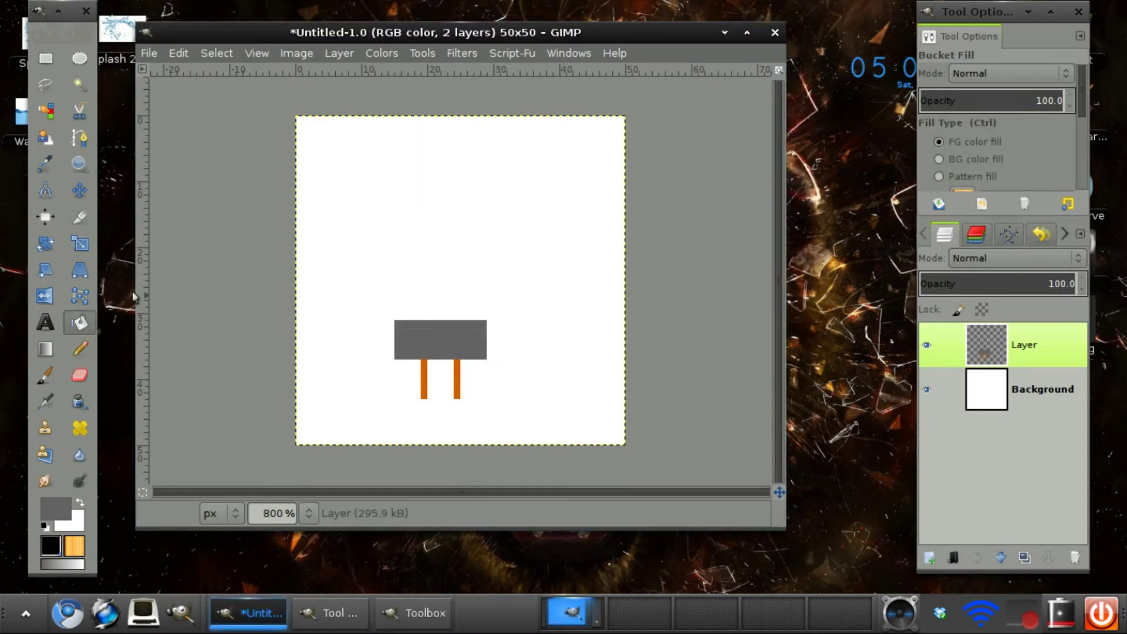
- Set the background color to dark orange while keeping grey as the foreground color
click(80, 503)
click(56, 508)
click(660, 345)
click(785, 402)
click(80, 503)
- Draw a grey horizontal bar about 14 px wide above the body, joined to it by two short posts
click(80, 349)
drag(406, 317, 398, 310)
drag(470, 317, 476, 311)
shift+click(407, 311)
key(shift+e)
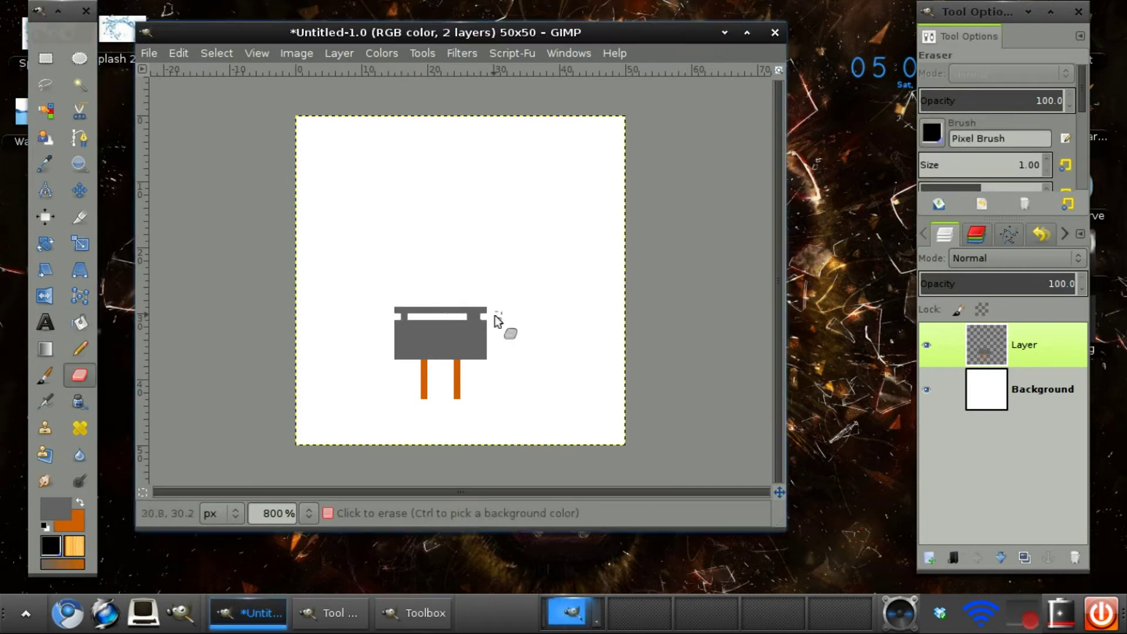
key(ctrl+z)
click(80, 349)
drag(477, 317, 484, 311)
shift+click(416, 311)
- Draw a second grey bar on short posts above the first, topped by an orange neck about 6 × 3 px
drag(404, 304, 399, 297)
mouse_move(476, 304)
mouse_down()
mouse_move(406, 296)
mouse_move(451, 284)
mouse_up()
key(x)
mouse_move(438, 285)
mouse_down()
mouse_move(509, 347)
mouse_move(445, 287)
mouse_move(407, 295)
mouse_move(458, 286)
mouse_move(410, 275)
mouse_move(409, 210)
mouse_move(470, 211)
mouse_up()
- Outline a dark grey head about 10 × 11 px above the neck and fill it with the same color
click(56, 509)
click(695, 368)
click(785, 403)
key(ctrl+z)
mouse_move(470, 264)
mouse_down()
mouse_move(472, 229)
mouse_move(468, 263)
mouse_move(460, 204)
mouse_move(417, 204)
mouse_up()
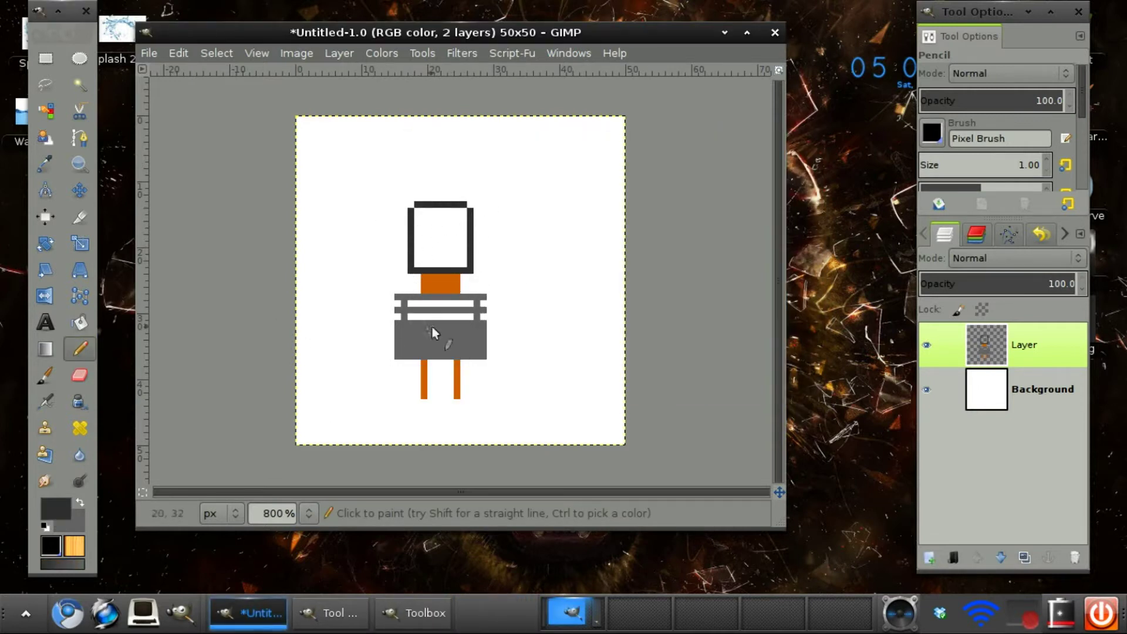
click(79, 323)
click(441, 238)
- Set the foreground color to red and switch back to the Pencil
click(80, 502)
click(55, 508)
click(707, 368)
click(785, 402)
click(46, 375)
click(80, 348)
- Draw thin red arms with forked hands bending upward on both sides of the grey body
mouse_move(490, 336)
mouse_down()
mouse_move(524, 305)
mouse_move(516, 278)
mouse_up()
drag(517, 297, 550, 284)
drag(392, 344, 356, 304)
mouse_move(378, 307)
mouse_down()
mouse_move(378, 284)
mouse_move(365, 283)
mouse_up()
mouse_move(356, 304)
mouse_down()
mouse_move(378, 287)
mouse_move(351, 298)
mouse_up()
key(ctrl+z)
key(ctrl+z)
key(ctrl+z)
key(ctrl+z)
key(ctrl+z)
mouse_move(492, 345)
mouse_down()
mouse_move(500, 286)
mouse_move(537, 281)
mouse_up()
mouse_move(399, 346)
mouse_down()
mouse_move(340, 315)
mouse_move(376, 289)
mouse_up()
- Draw two black eyes with white highlights and a black mouth with a white tooth and red tongue on the head
key(d)
mouse_move(423, 217)
mouse_down()
mouse_move(430, 230)
mouse_move(456, 217)
mouse_move(444, 252)
mouse_up()
key(x)
click(457, 218)
click(431, 217)
key(x)
click(56, 509)
click(624, 346)
click(799, 411)
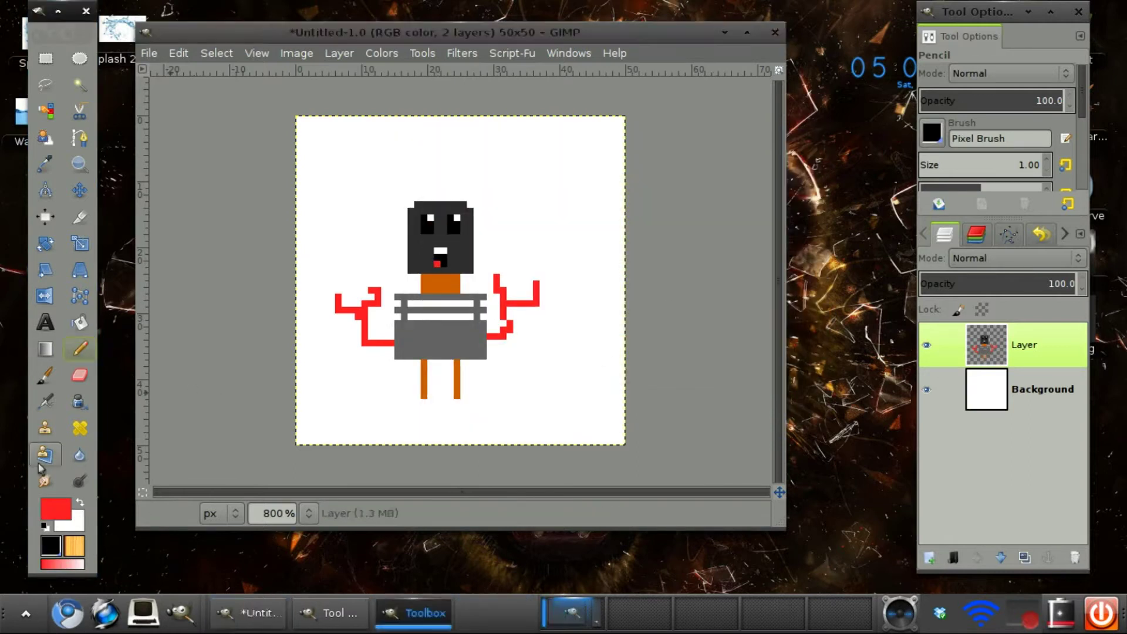
- Sample the neck's orange and redraw the lower ends of both legs as feet pointing outward
click(46, 164)
click(441, 284)
click(80, 349)
drag(418, 362, 419, 396)
mouse_move(464, 363)
mouse_down()
mouse_move(463, 396)
mouse_move(457, 364)
mouse_move(393, 383)
mouse_move(405, 389)
mouse_up()
key(ctrl+z)
key(ctrl+z)
click(79, 375)
click(80, 350)
key(ctrl+z)
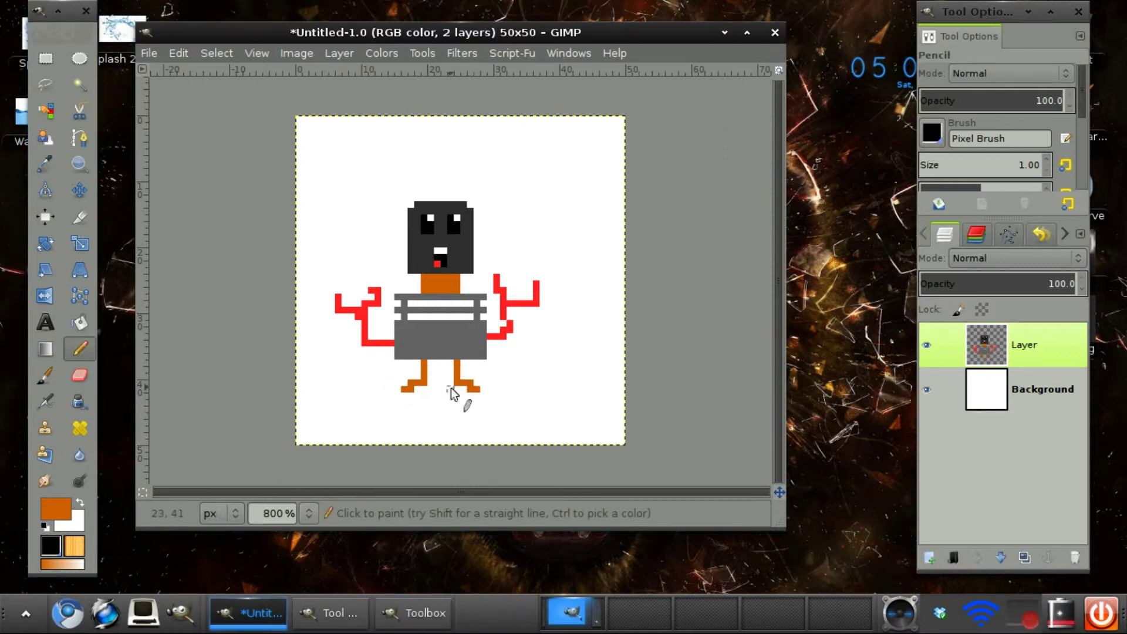
- Add a faint white highlight to the right part of the grey body with the Pencil at 7.9 opacity
click(81, 503)
click(959, 97)
drag(473, 324, 470, 356)
key(ctrl+z)
key(ctrl+z)
click(933, 98)
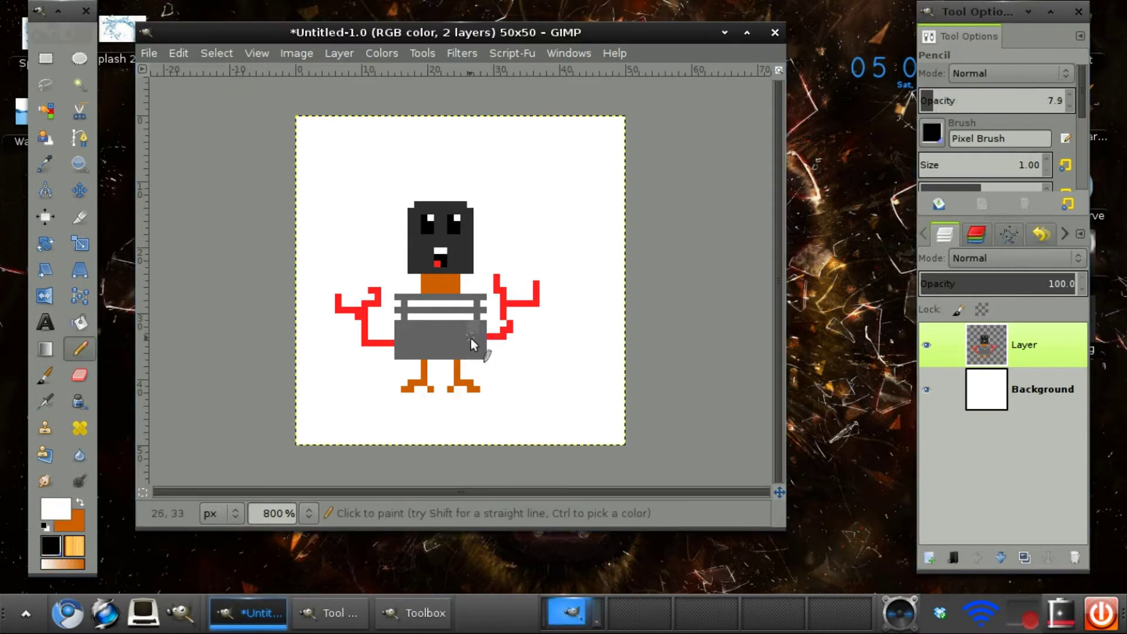
- Shade the lower part of the head around the mouth with translucent white Pencil strokes and undo the last stroke
click(948, 99)
click(949, 99)
mouse_move(464, 251)
mouse_down()
mouse_move(436, 244)
mouse_move(424, 271)
mouse_up()
click(936, 99)
click(416, 263)
key(ctrl+z)
- Set the foreground colour to dark grey 2e2e2e for shading and switch to the Eraser
click(56, 509)
click(664, 346)
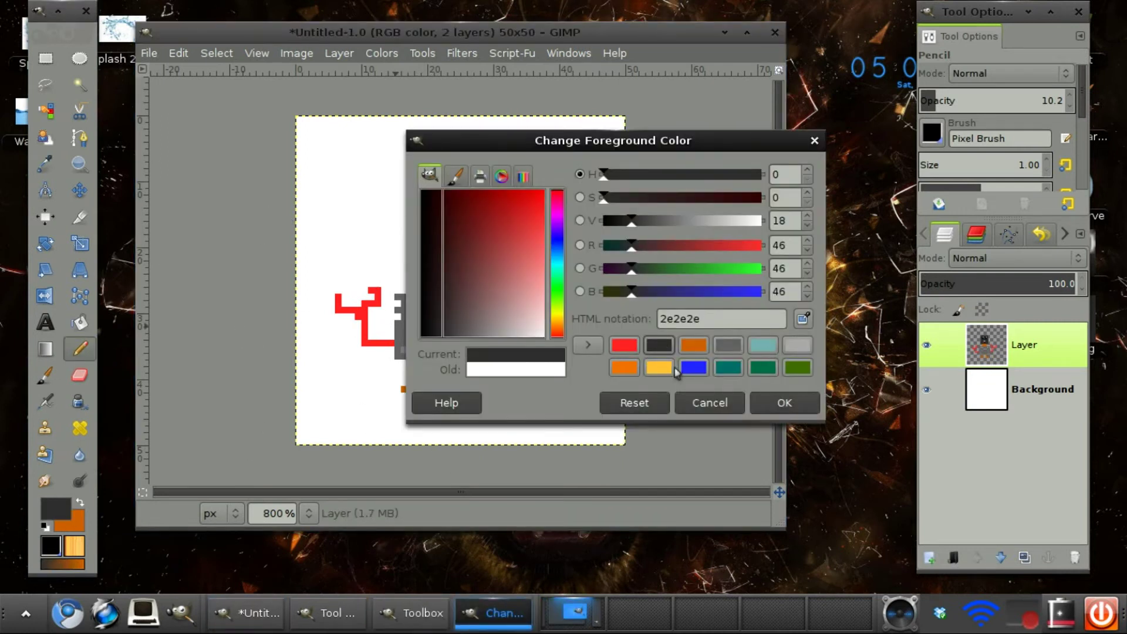
key(Return)
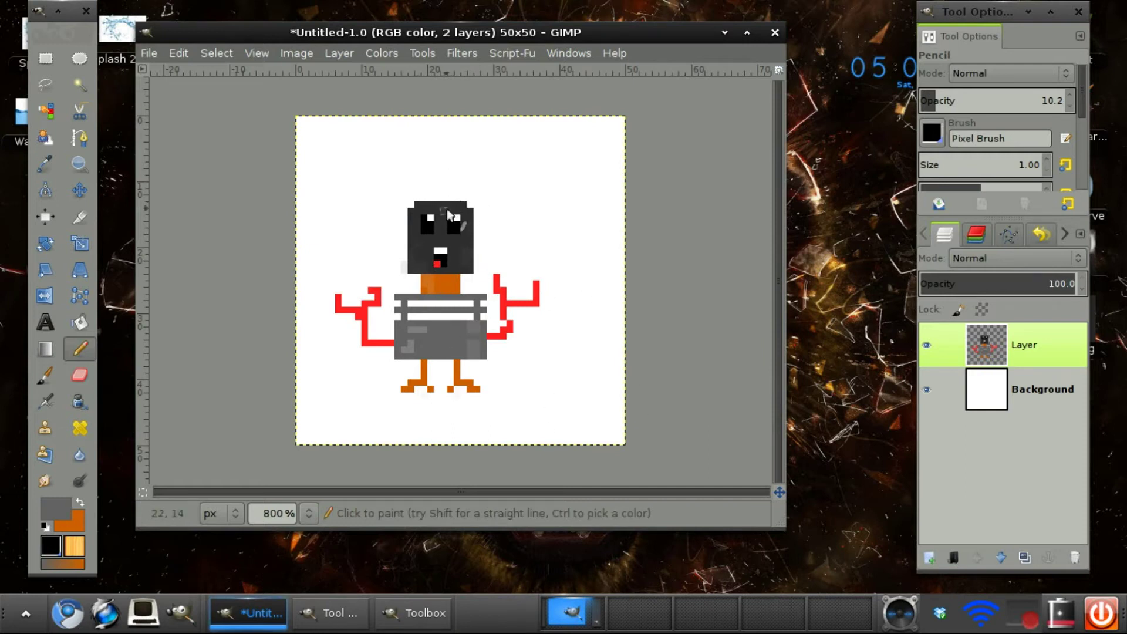
key(shift+e)
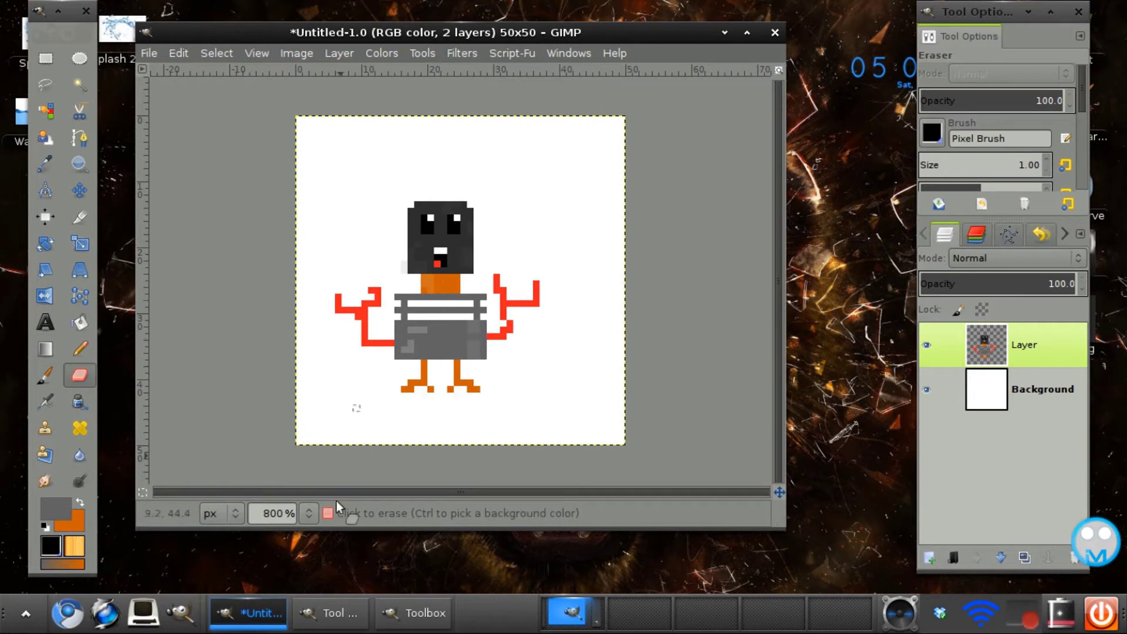
- Switch to the file manager and browse to the Final Products folder inside Pictures/Gimp Works
click(323, 614)
click(867, 518)
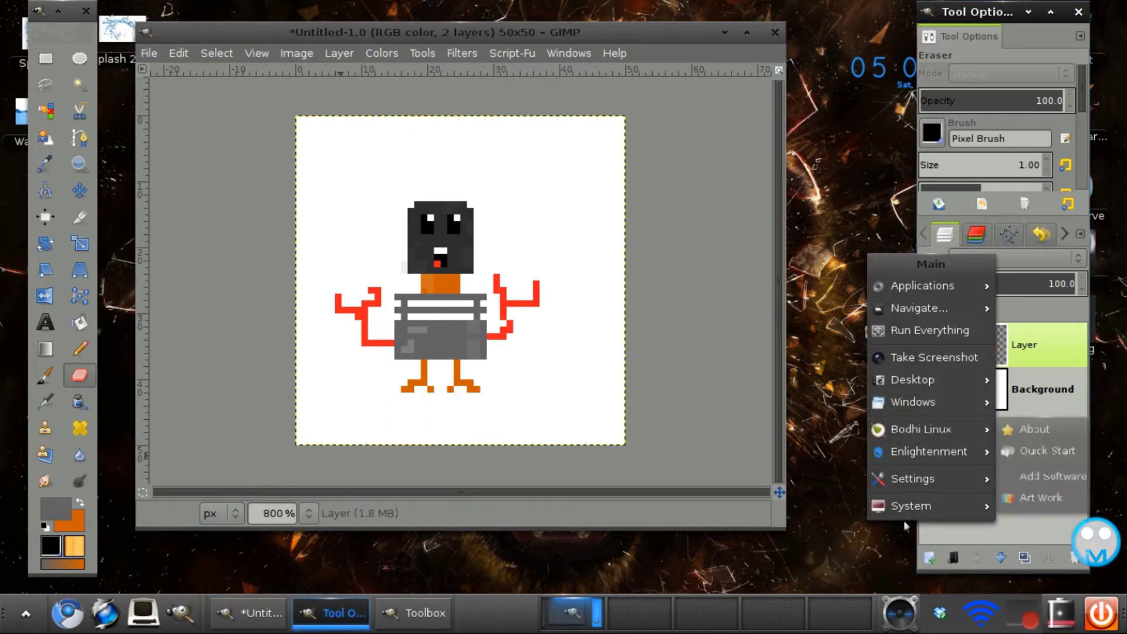
click(939, 613)
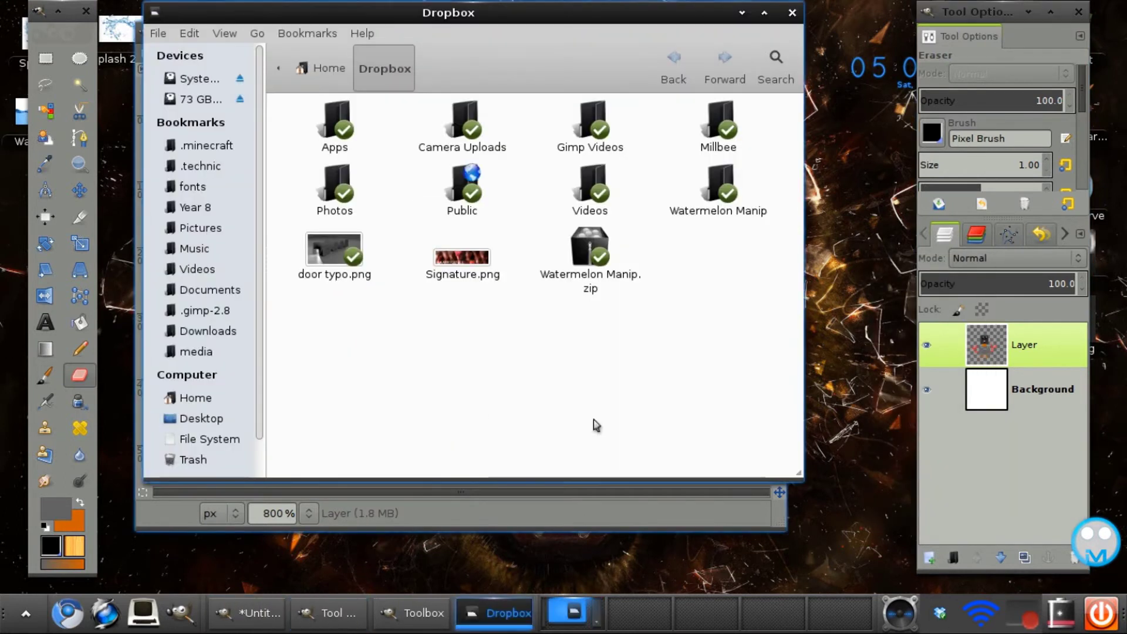
click(242, 328)
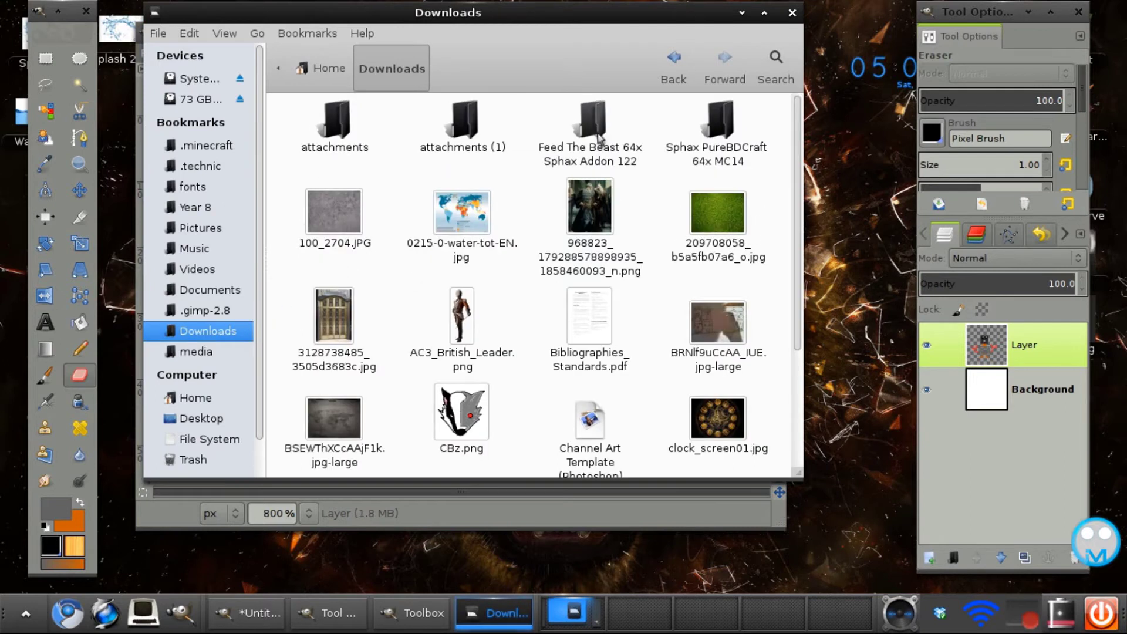
scroll(787, 270, down, 5)
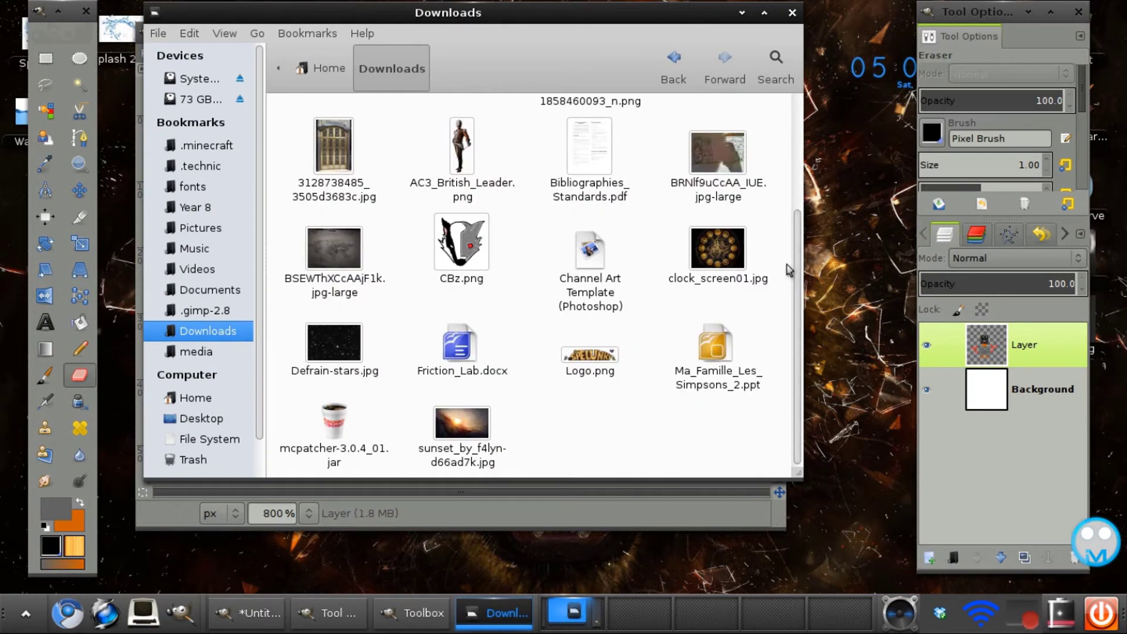
click(199, 228)
double_click(590, 121)
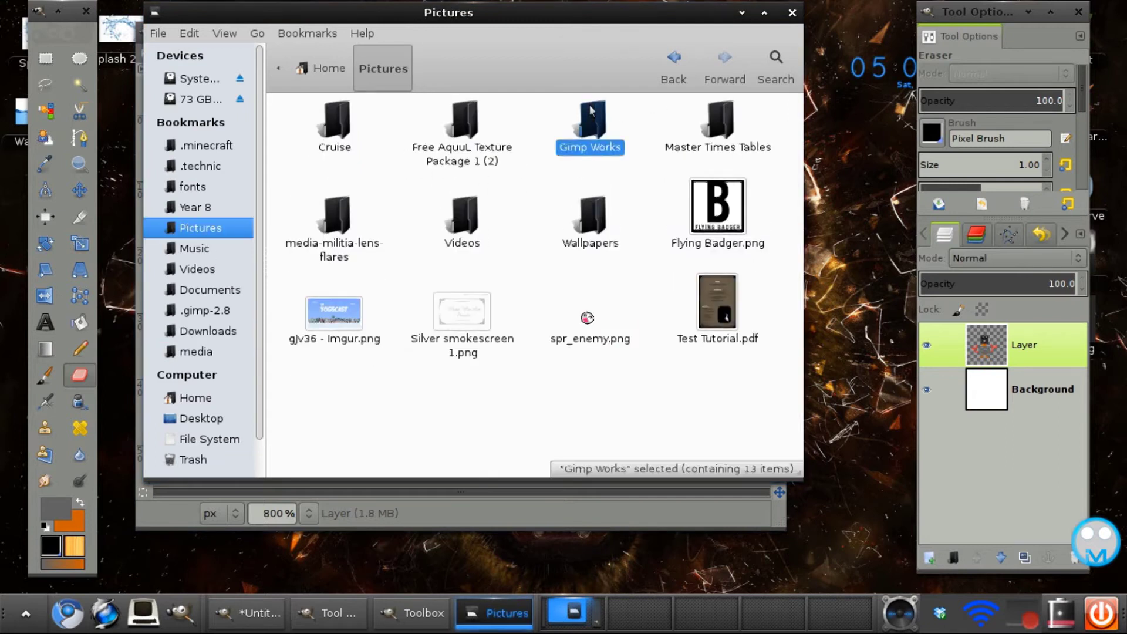
double_click(332, 127)
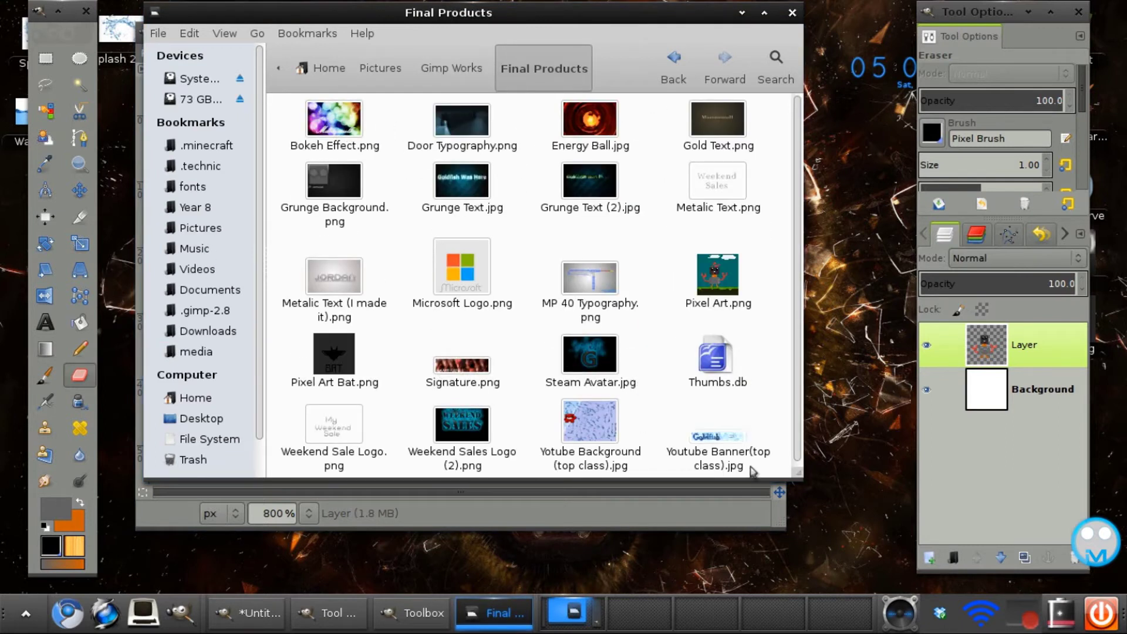
- Open Pixel Art.png in Shotwell Photo Viewer, examine the finished character enlarged, and close the viewer and the file manager
click(721, 293)
right_click(718, 290)
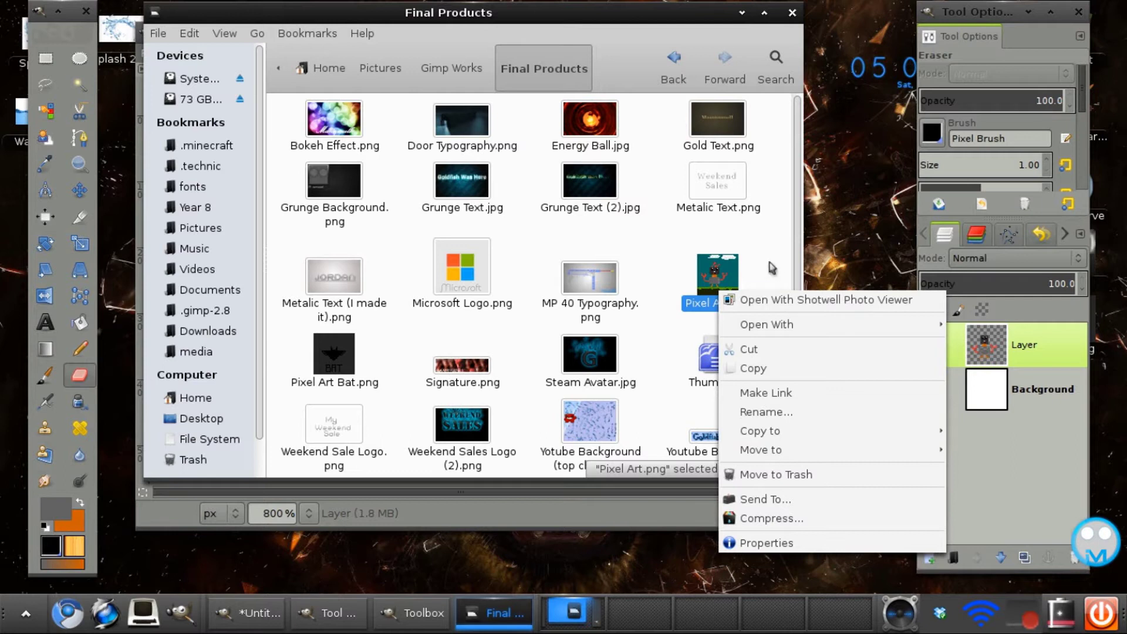
click(771, 300)
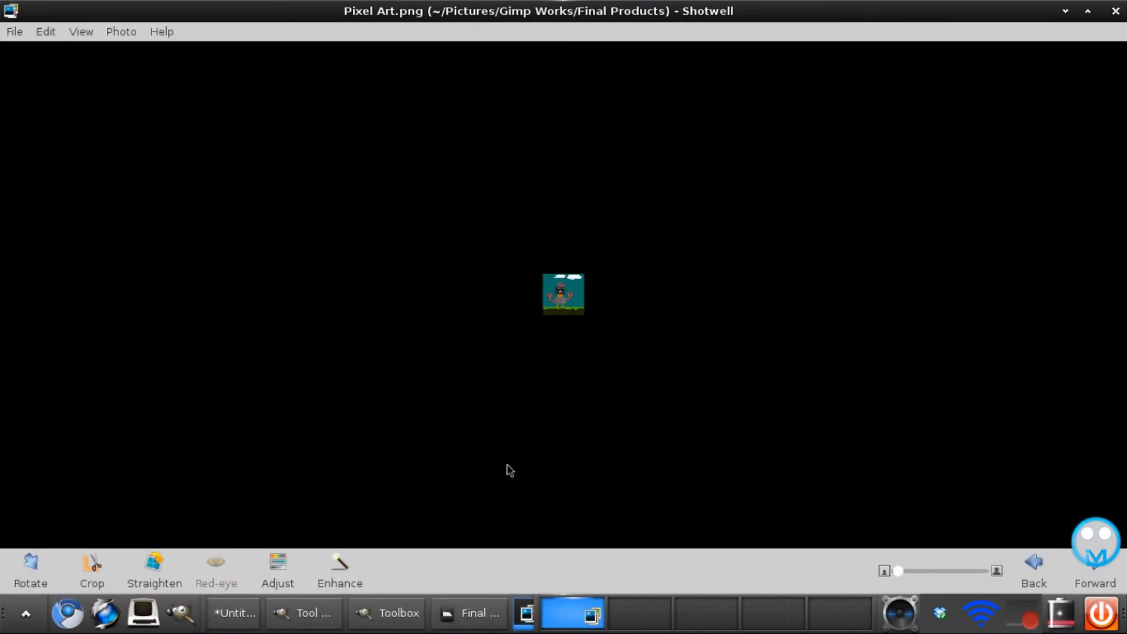
drag(900, 571, 983, 572)
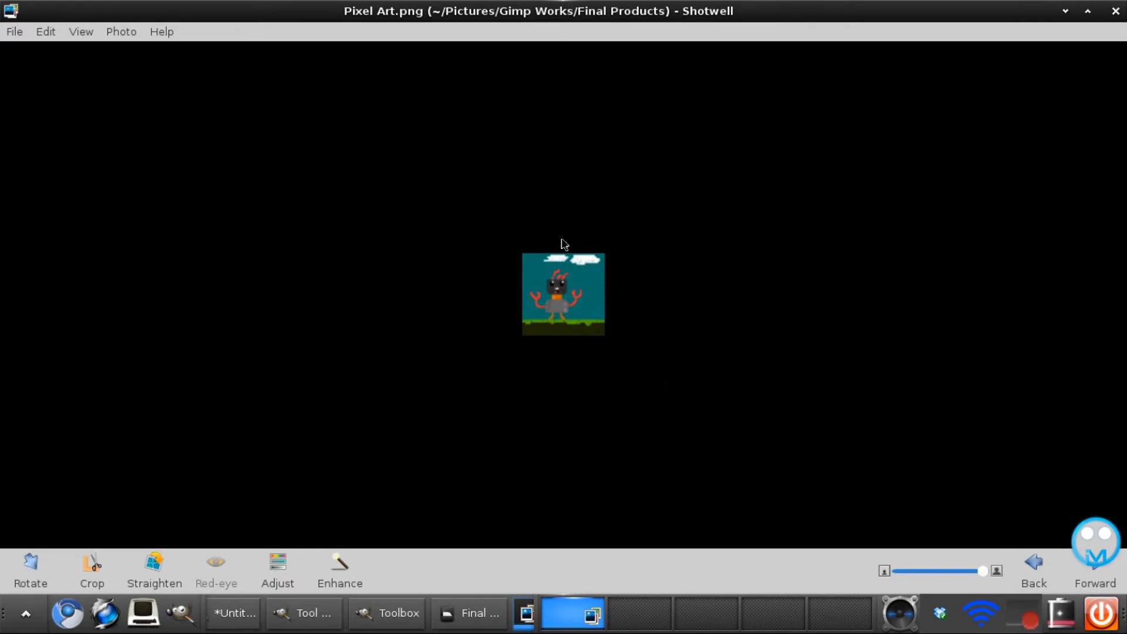
click(1114, 11)
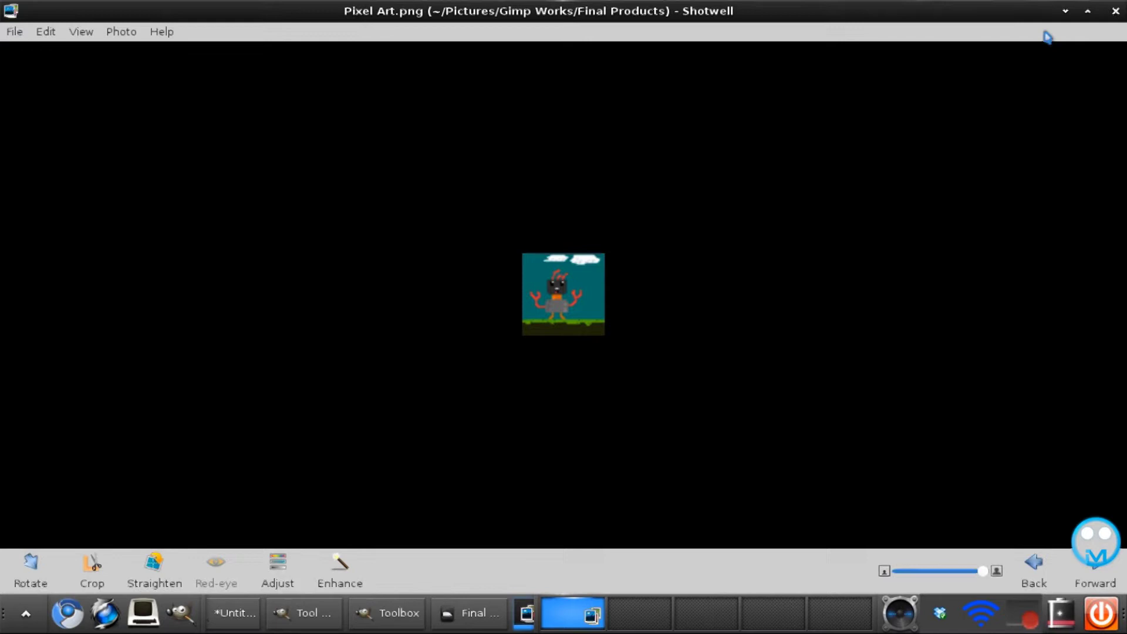
click(792, 12)
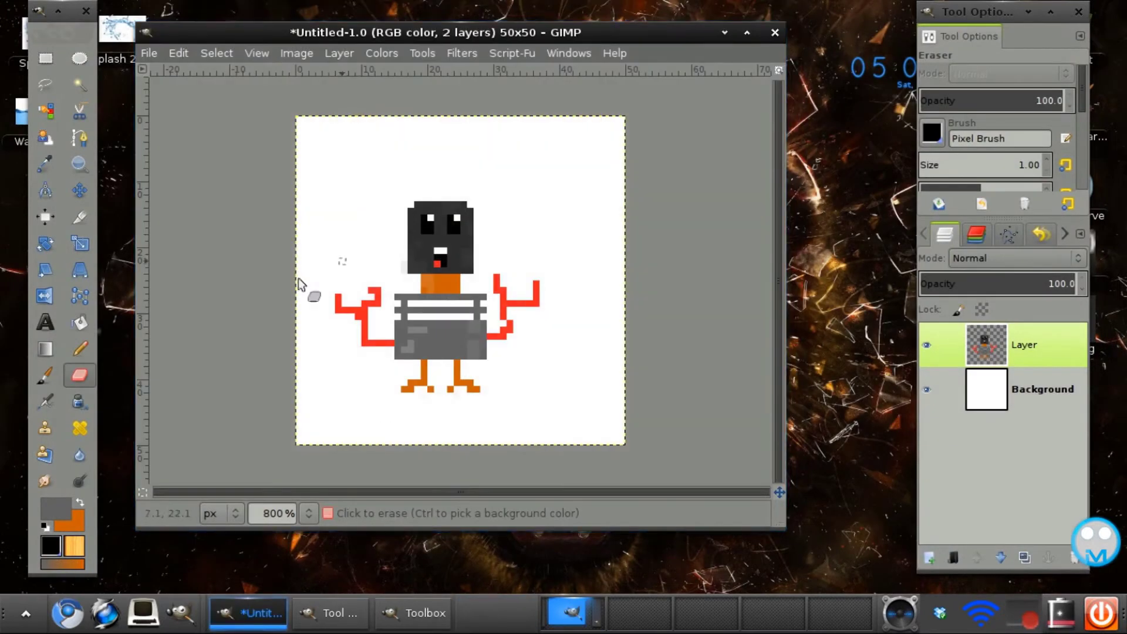
- Set the foreground colour to the arms' red and the Pencil's opacity to 100
click(57, 515)
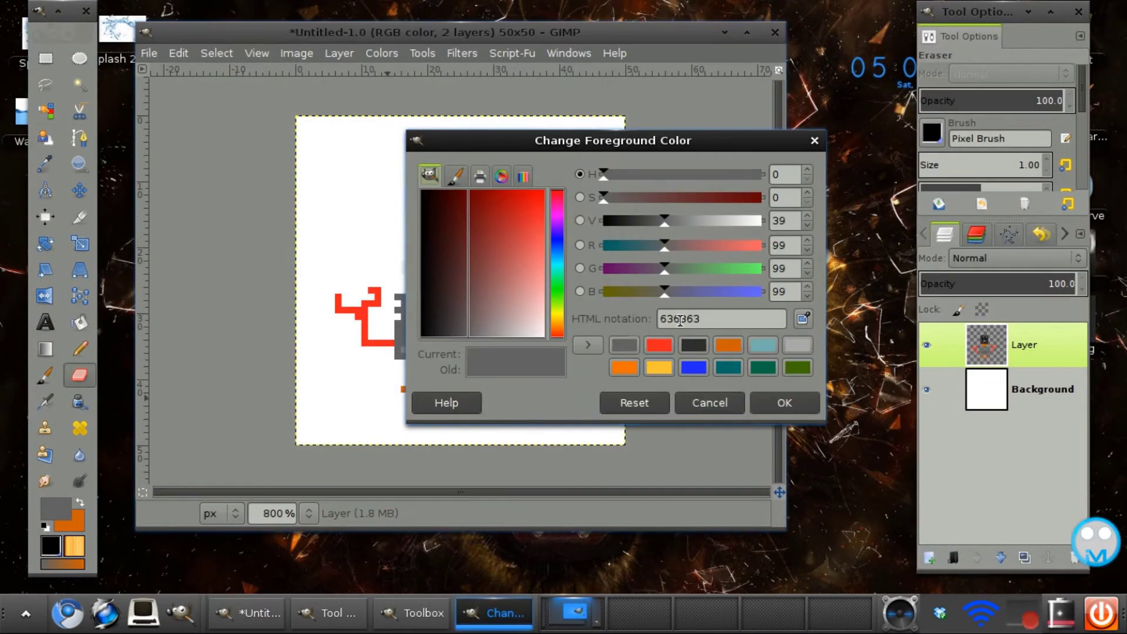
click(659, 345)
click(802, 403)
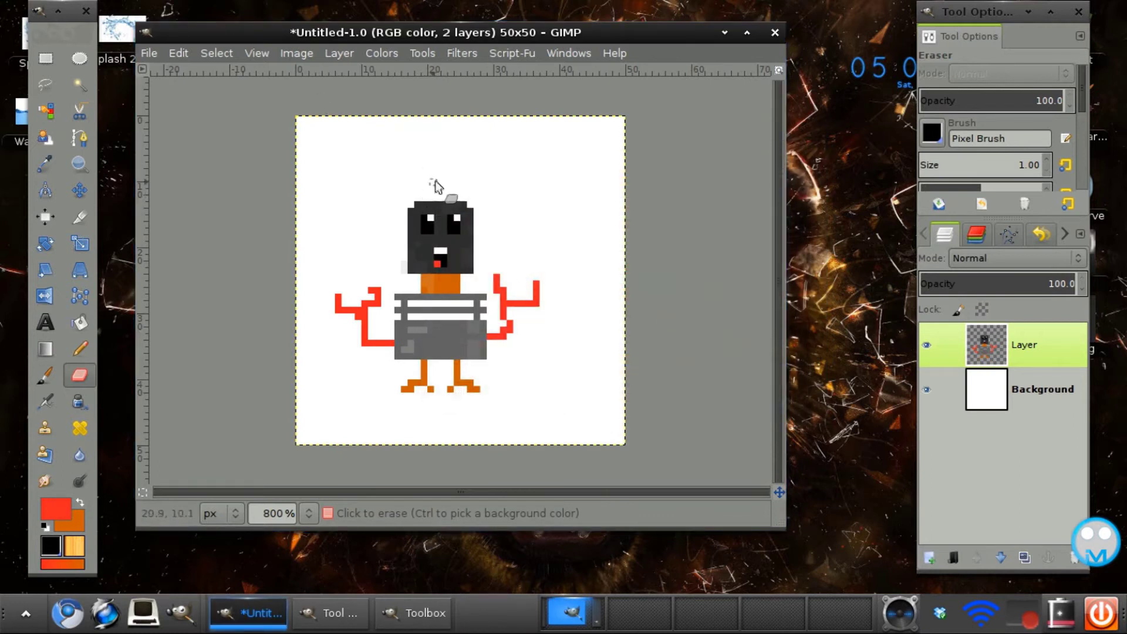
click(79, 349)
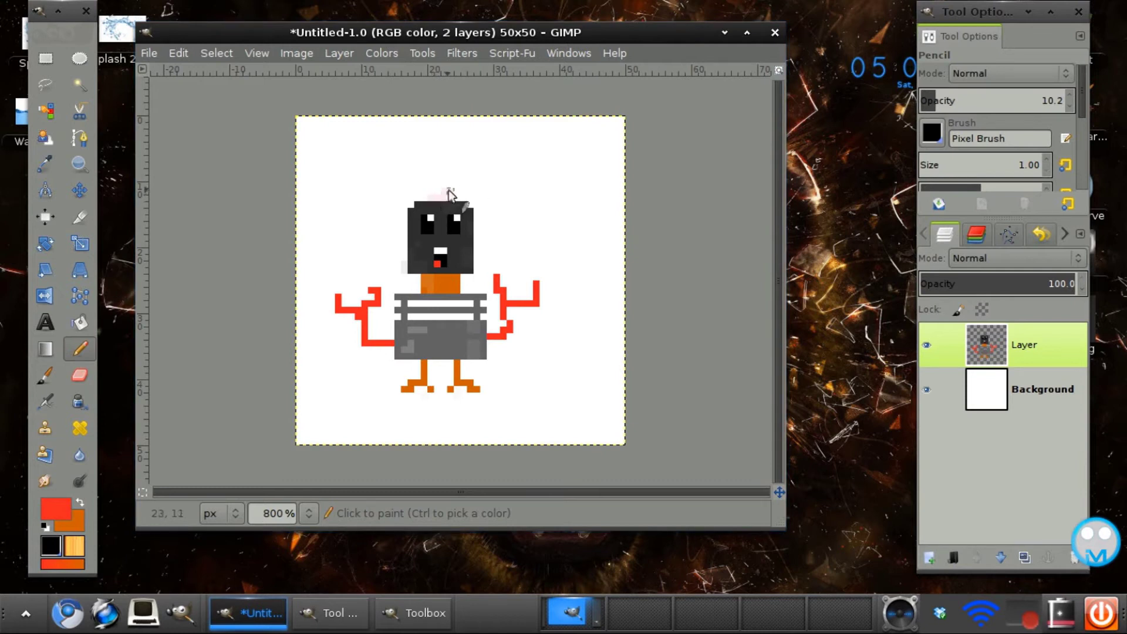
drag(978, 97, 1075, 99)
- Draw red hair strands on top of the head with the Pencil, undoing the first strands and redrawing them shorter
mouse_move(433, 196)
mouse_down()
mouse_move(450, 165)
mouse_move(471, 175)
mouse_up()
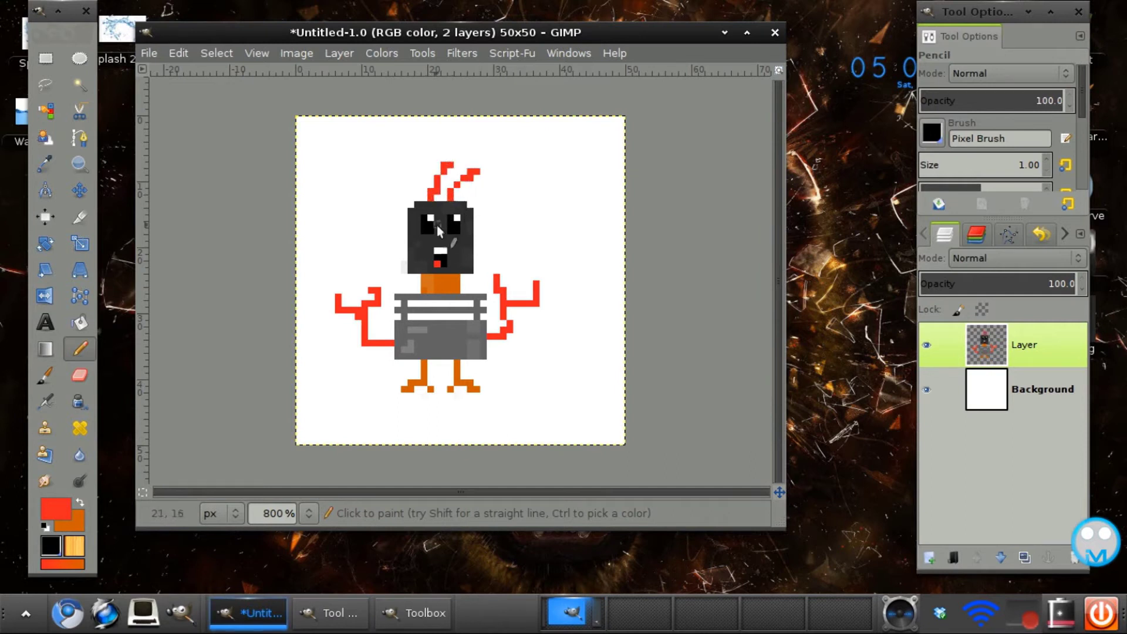
key(ctrl+z)
key(ctrl+z)
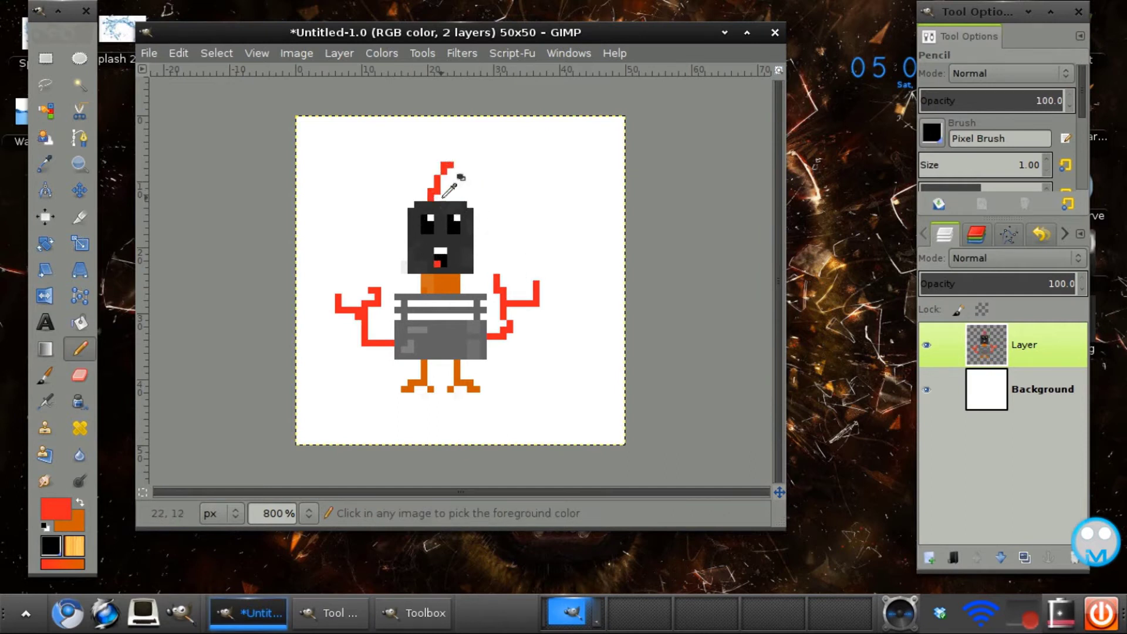
mouse_move(440, 199)
mouse_down()
mouse_move(483, 175)
mouse_move(438, 176)
mouse_up()
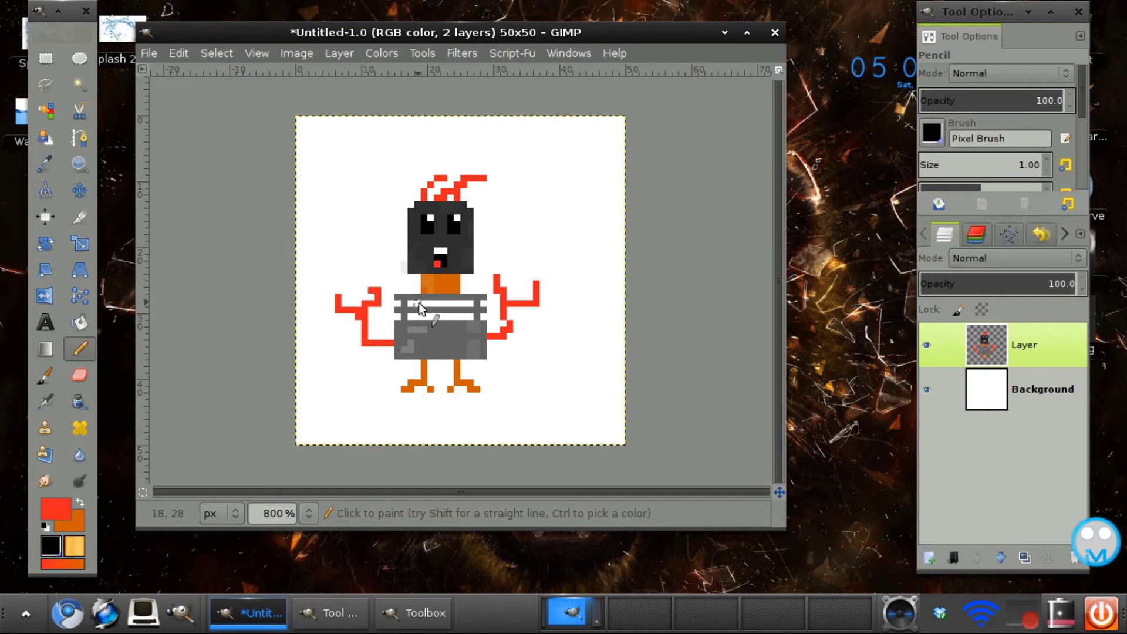
- Delete the white Background layer and export the image to the Desktop as Pixel Character.png
click(1041, 389)
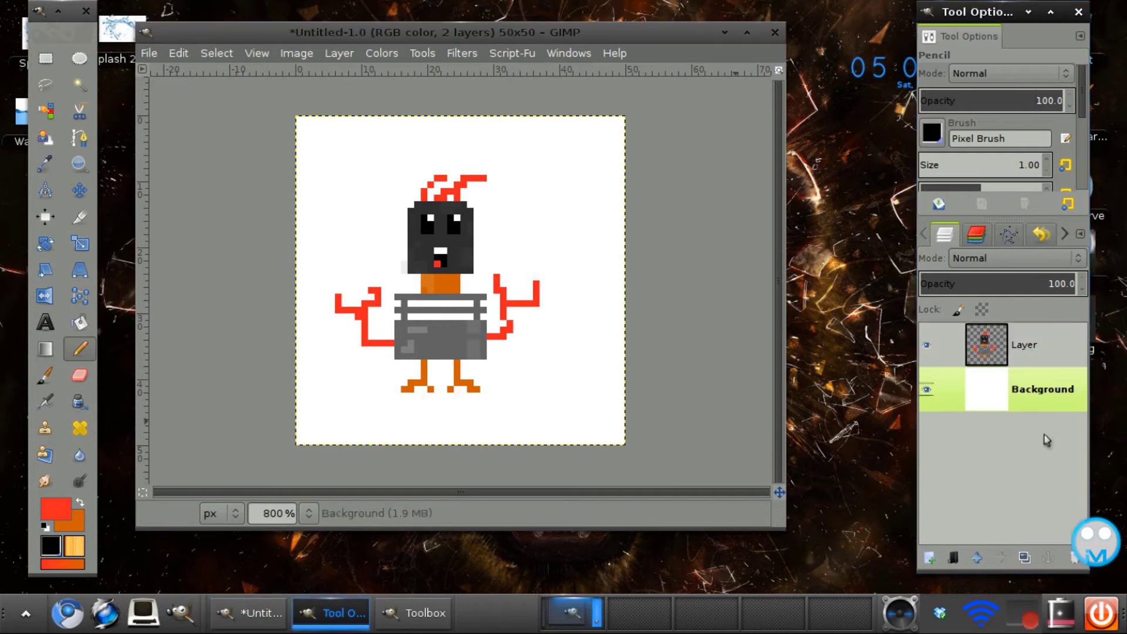
click(1074, 557)
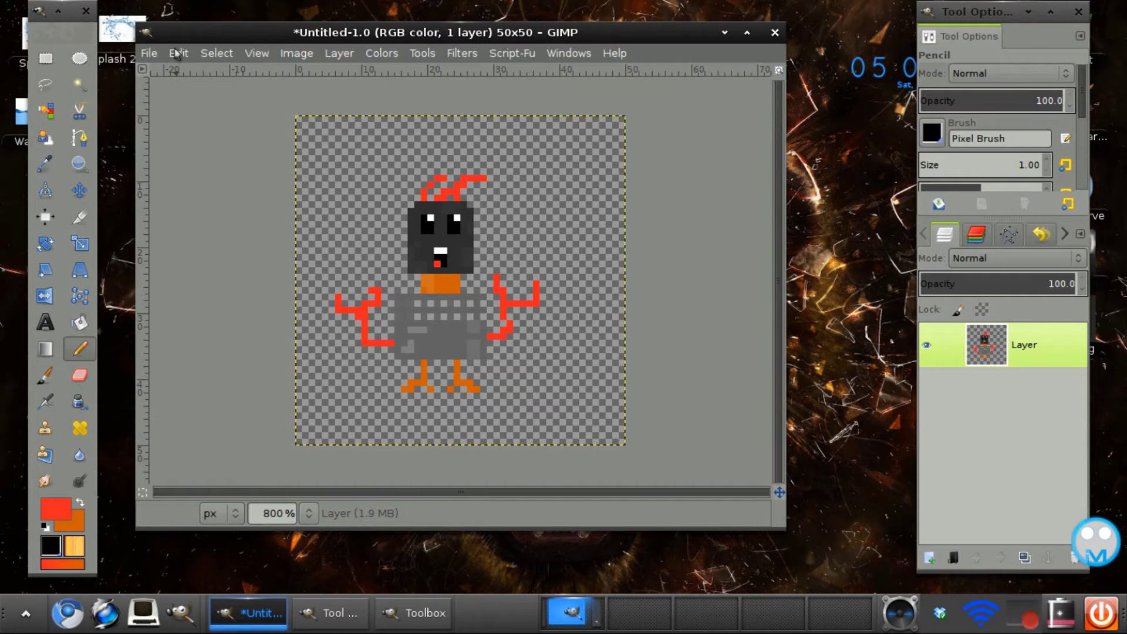
click(149, 53)
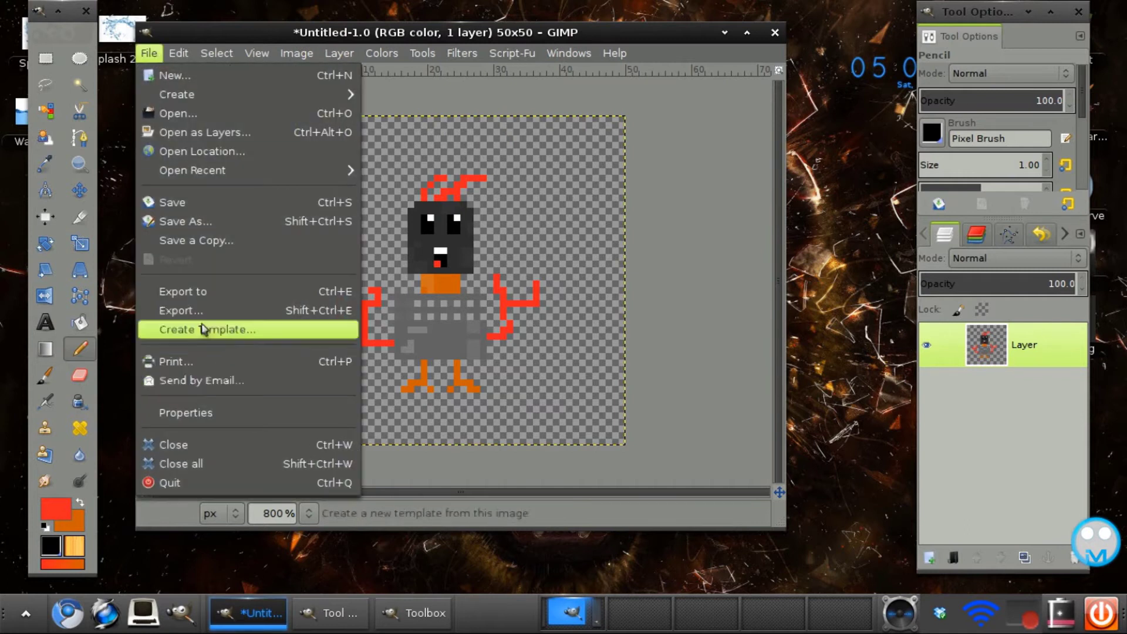
click(191, 310)
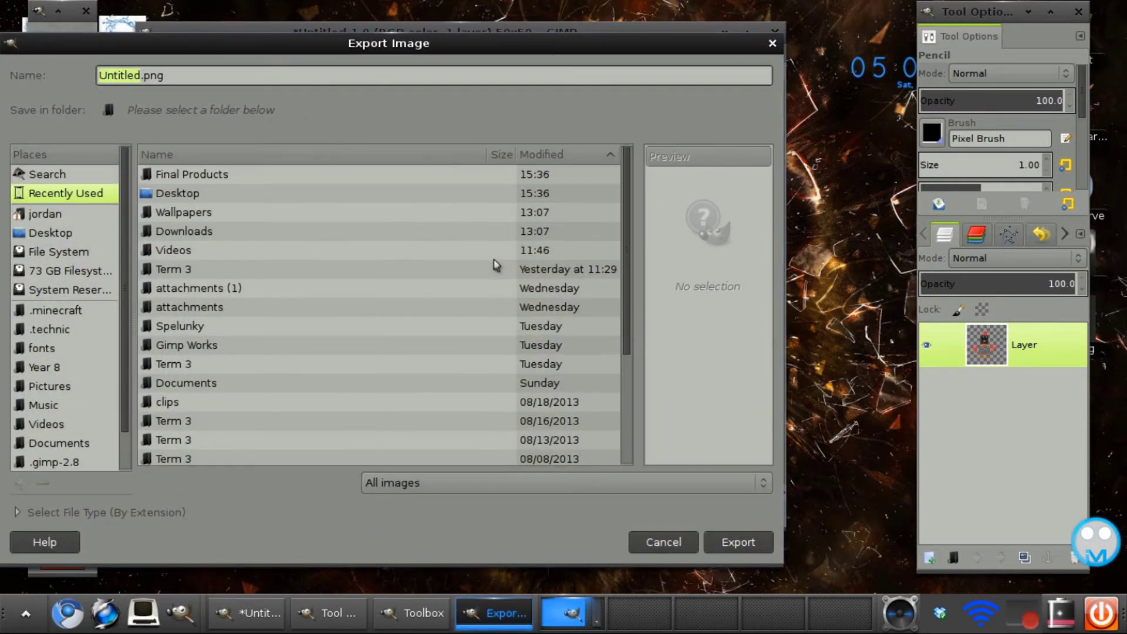
click(53, 233)
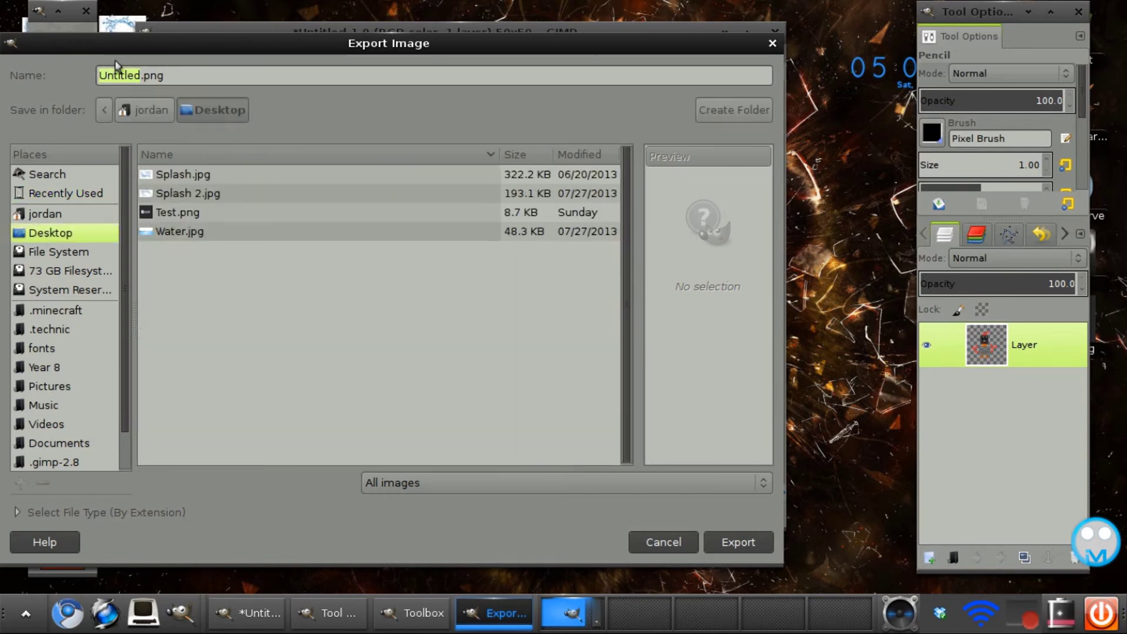
text(Pixel)
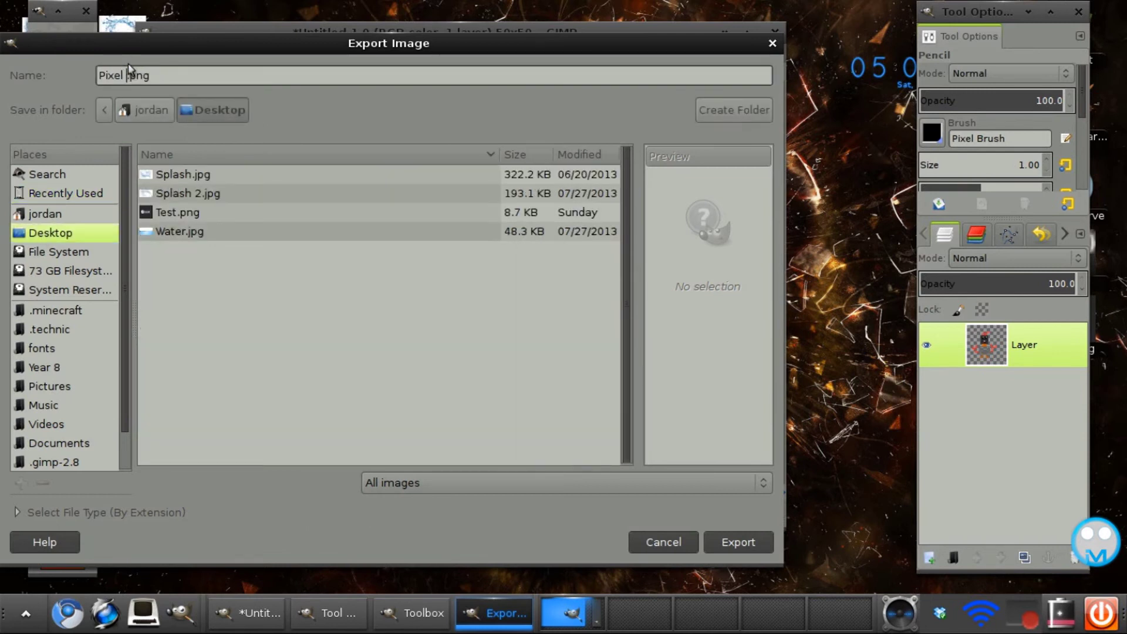
text( Character)
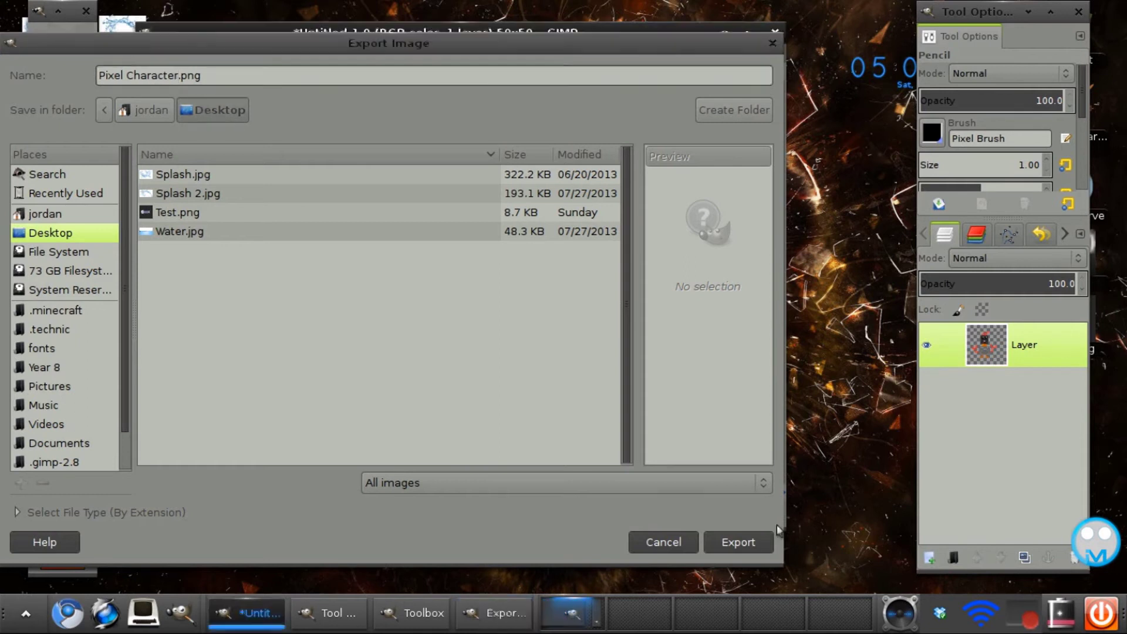
click(749, 539)
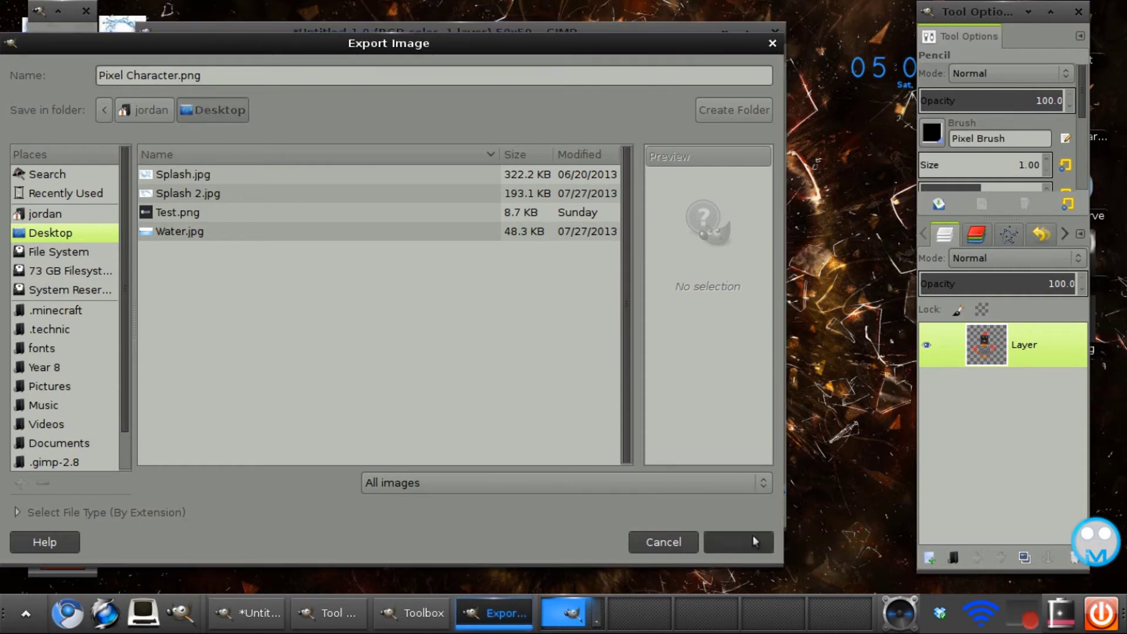
click(510, 432)
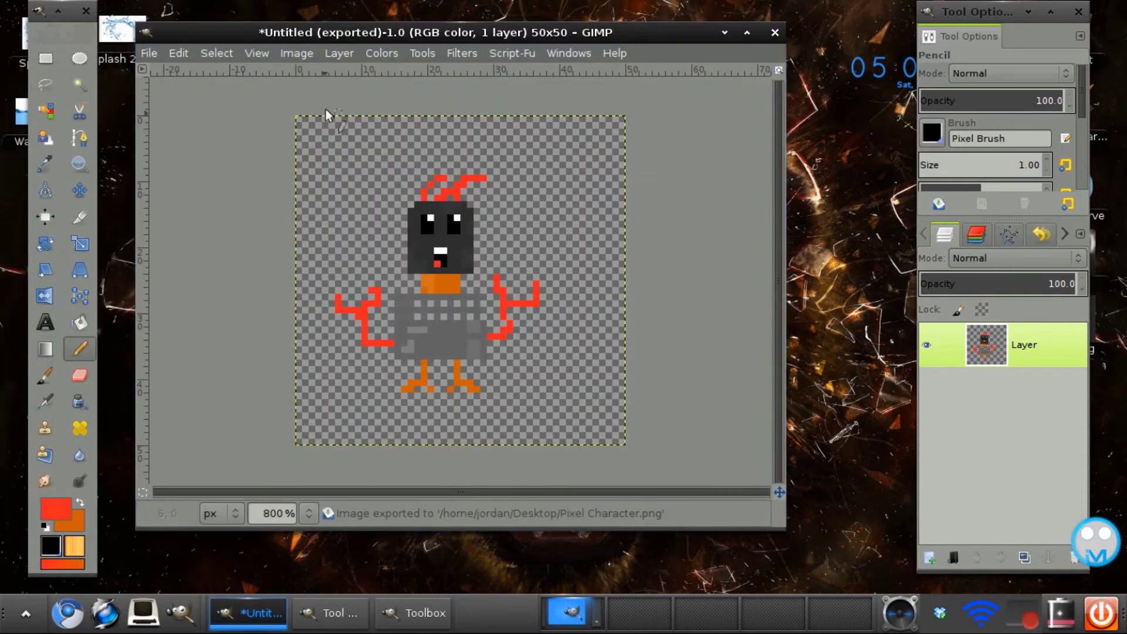
click(148, 54)
click(176, 75)
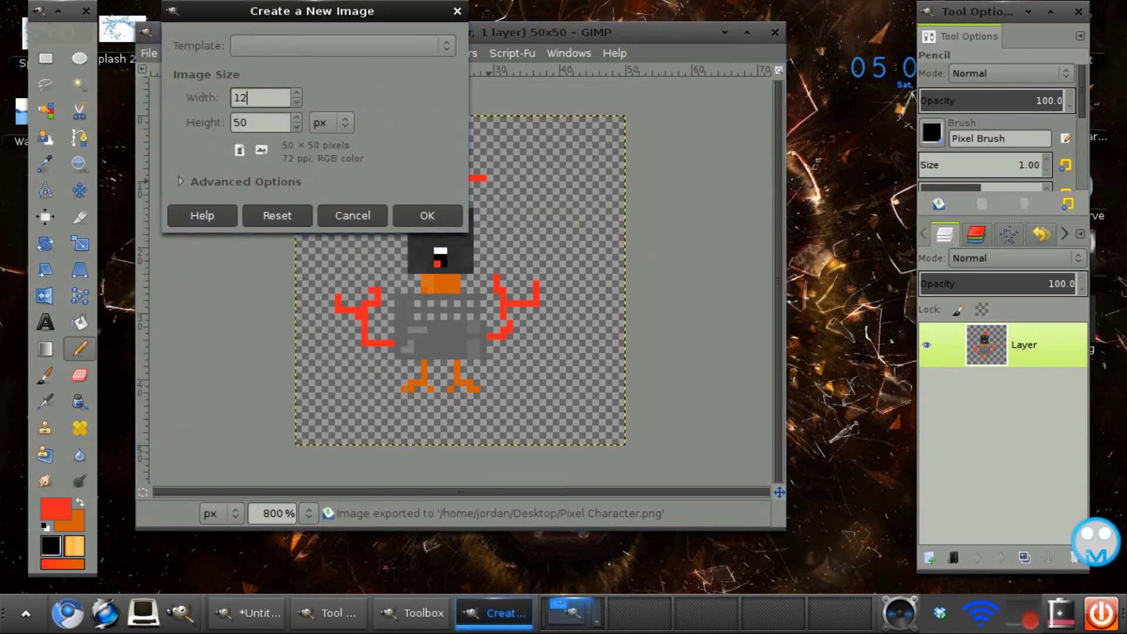
text(1280)
key(Tab)
text(72)
click(428, 215)
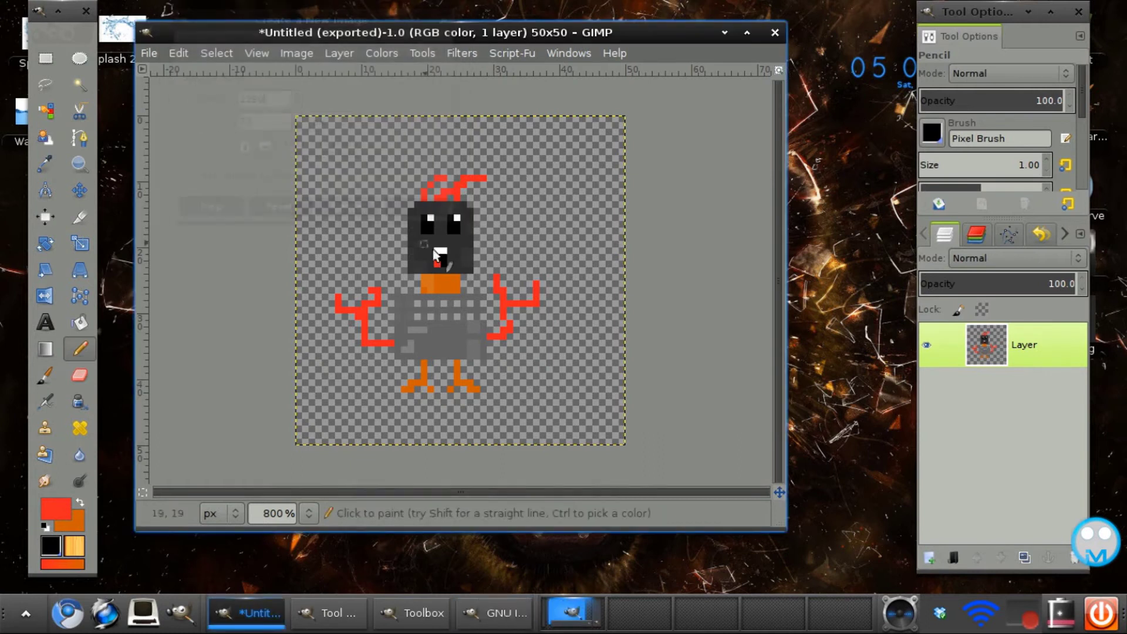
click(905, 464)
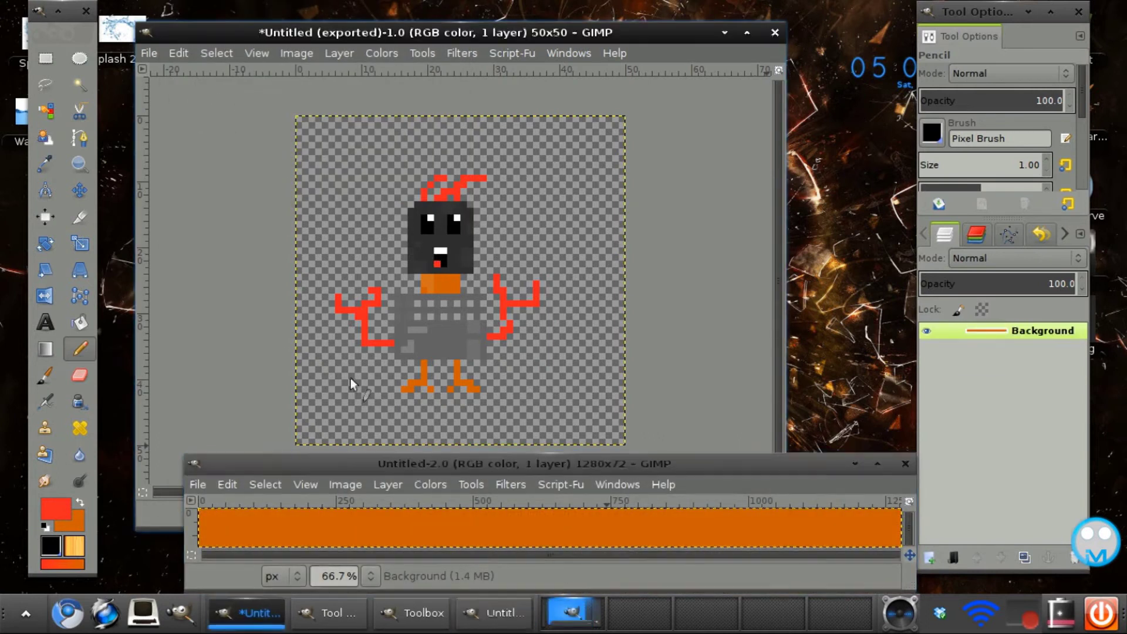
- Create a new image 1280 px wide and 720 px high and move its window clear of the tool docks
click(161, 55)
click(173, 73)
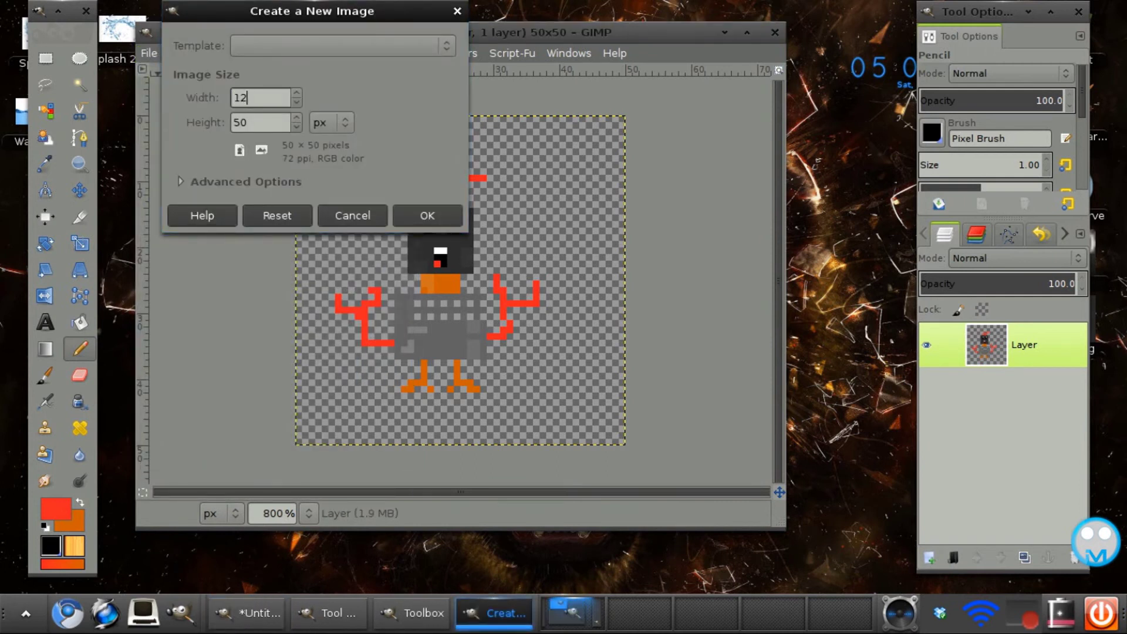
key(Tab)
text(72)
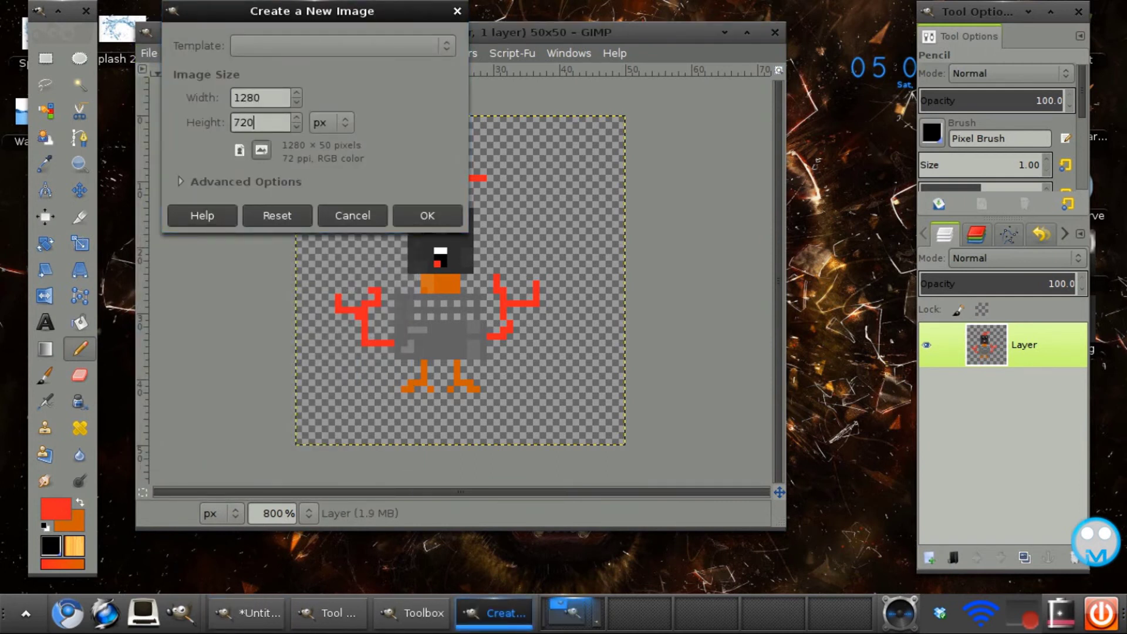
key(Return)
drag(479, 111, 206, 42)
- Reset the colours to the defaults, swap them and fill the background with white using Bucket Fill
click(80, 322)
click(46, 528)
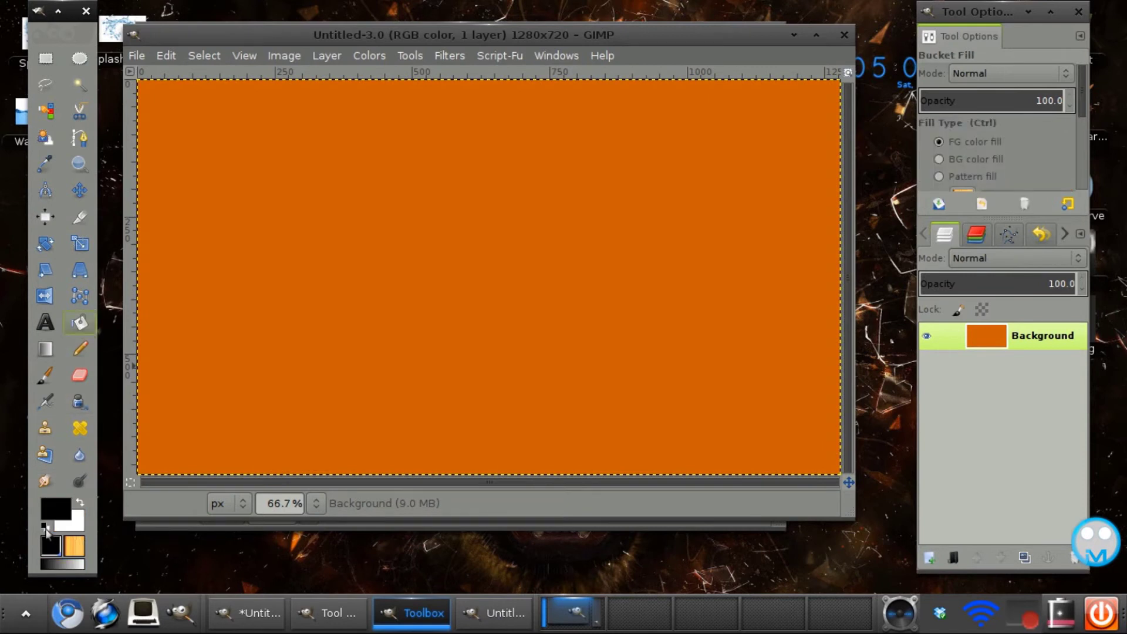
click(80, 503)
click(317, 307)
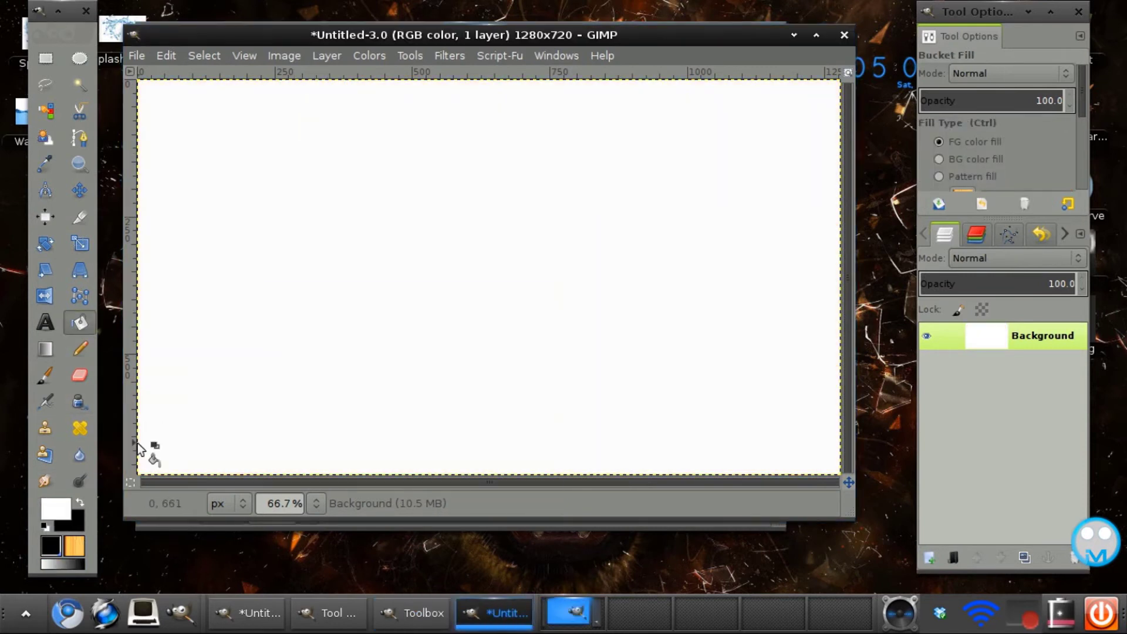
- Choose the Blend tool and set the foreground colour to grey 5a5a5a and the background colour to dark grey
click(54, 351)
click(56, 509)
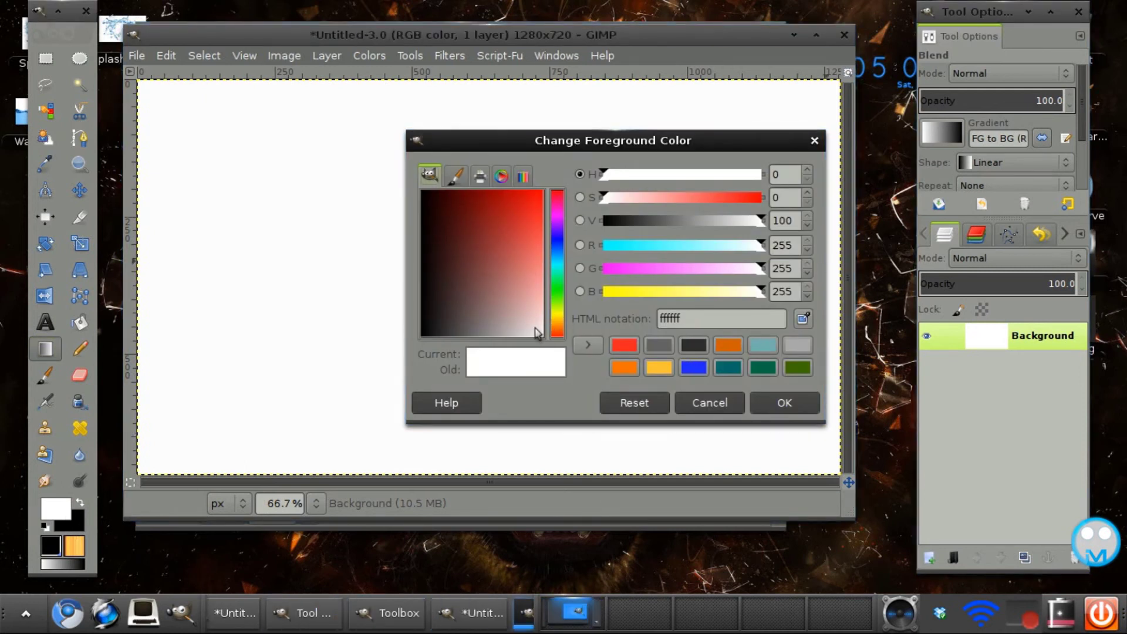
drag(478, 340, 417, 285)
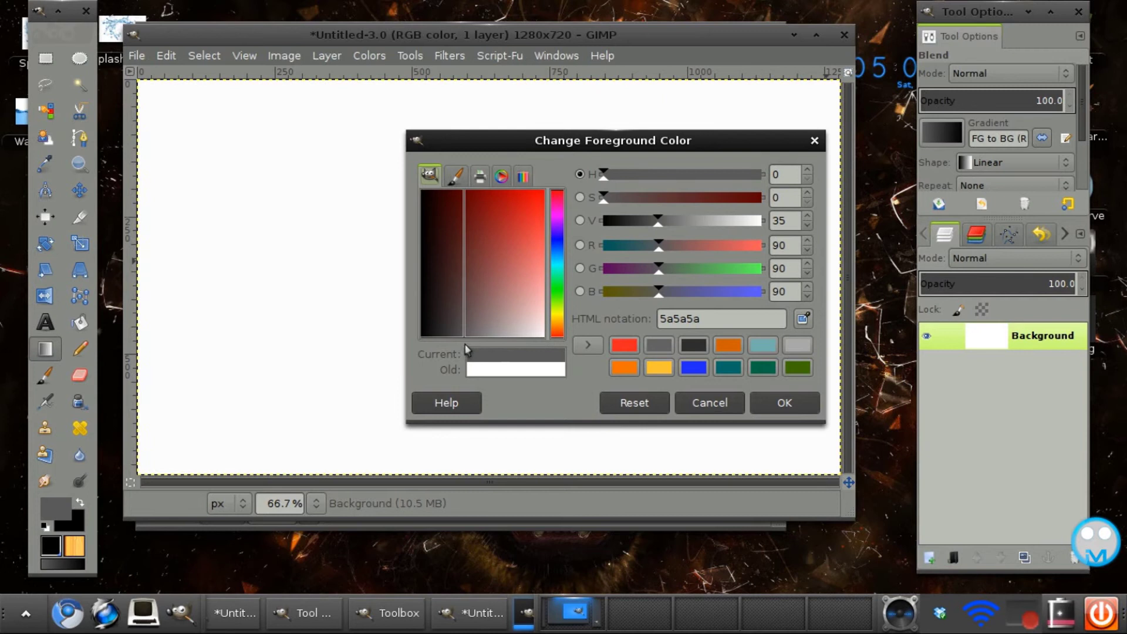
click(798, 413)
click(76, 525)
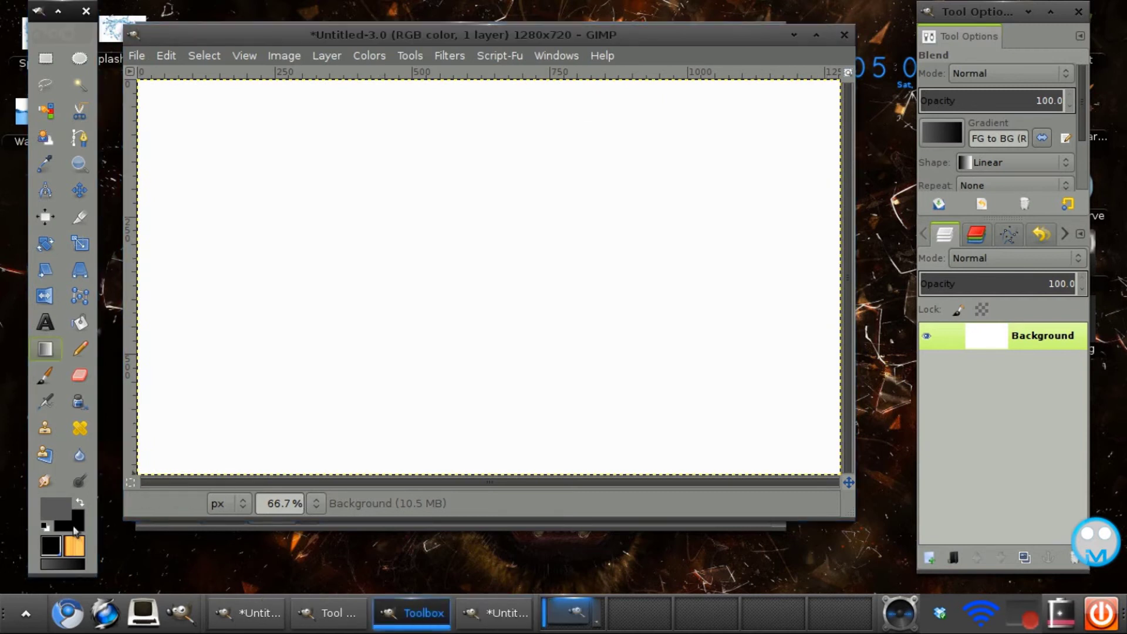
click(725, 347)
click(776, 403)
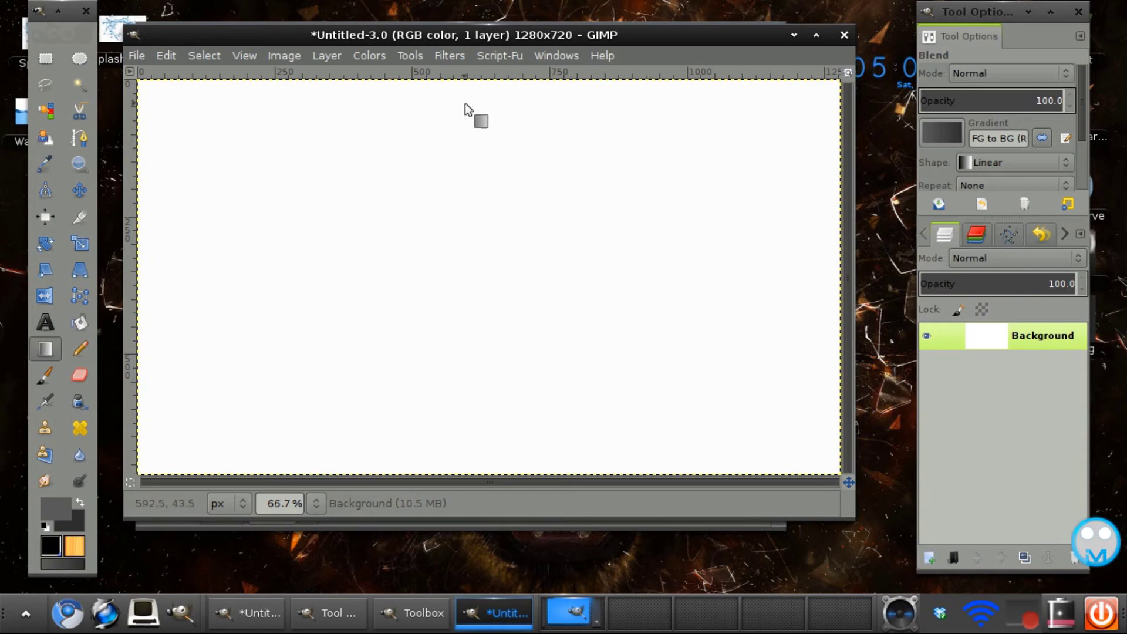
- Try vertical gradients of different lengths on the background, undoing each one
drag(480, 91, 468, 469)
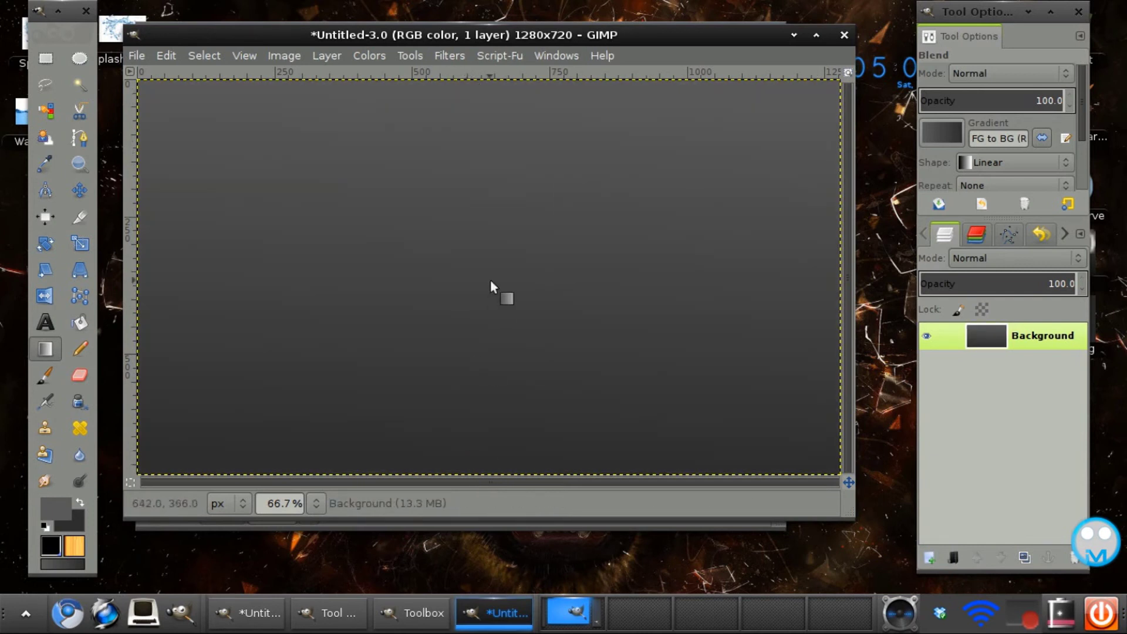
key(ctrl+z)
drag(480, 83, 477, 235)
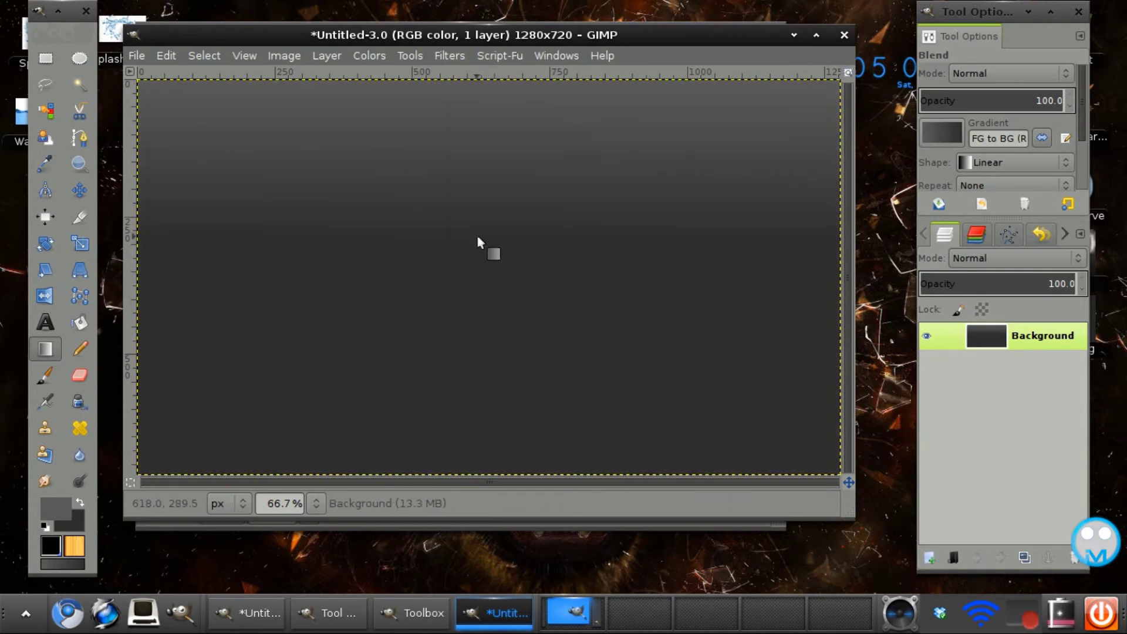
key(ctrl+z)
drag(491, 129, 493, 479)
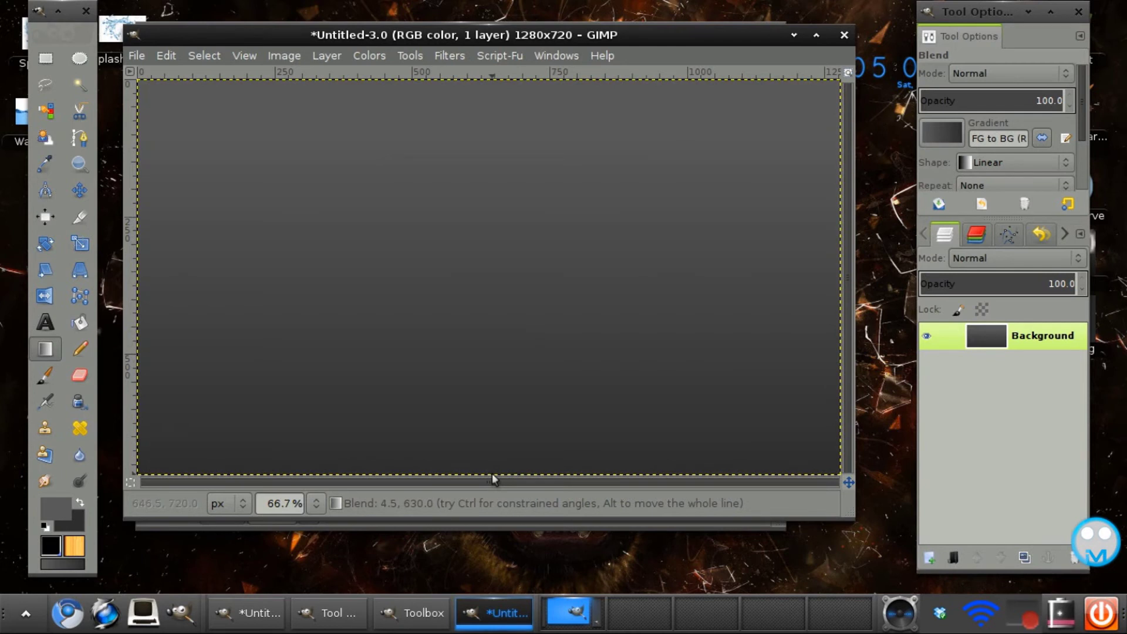
key(ctrl+z)
- Darken the foreground grey and draw a linear gradient from the upper to the lower edge of the background, undoing the first tries
click(54, 507)
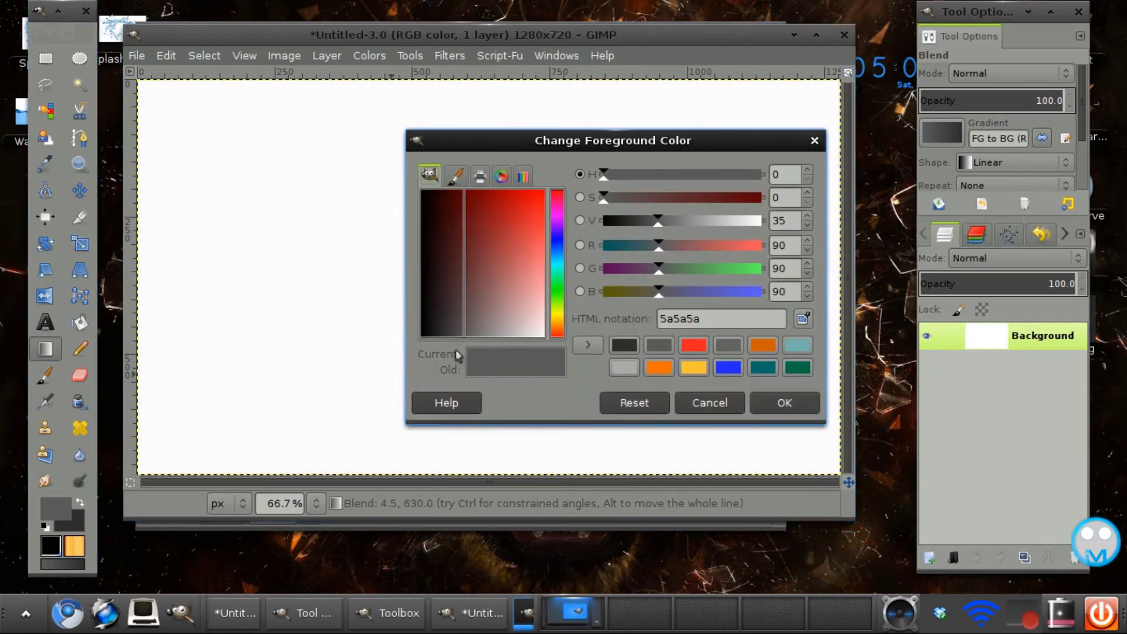
click(453, 338)
click(782, 415)
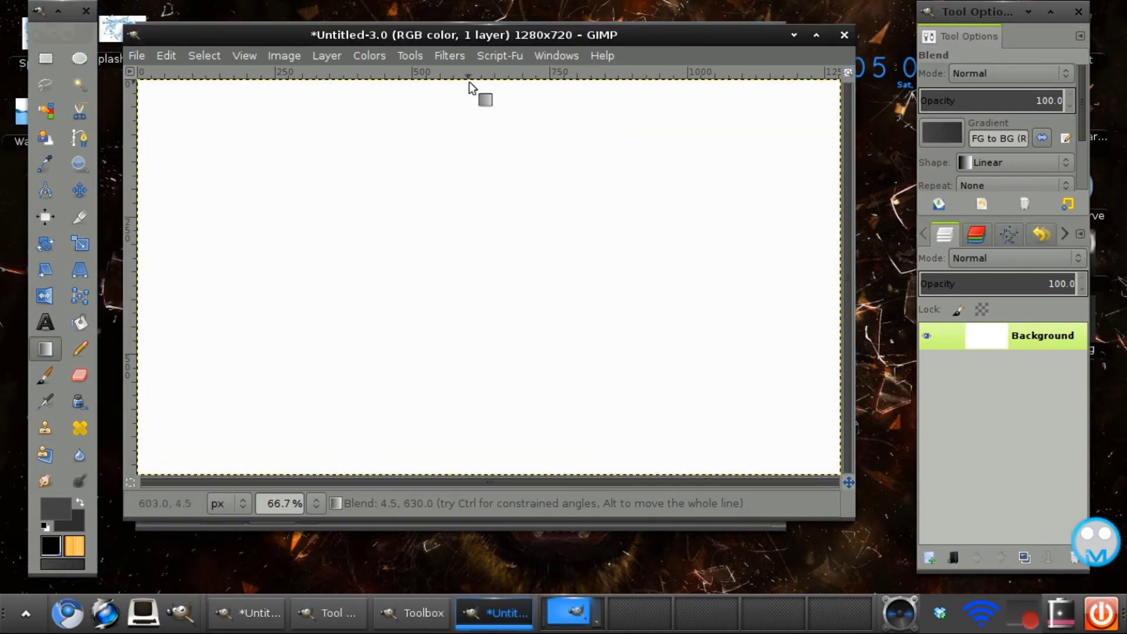
drag(463, 87, 460, 463)
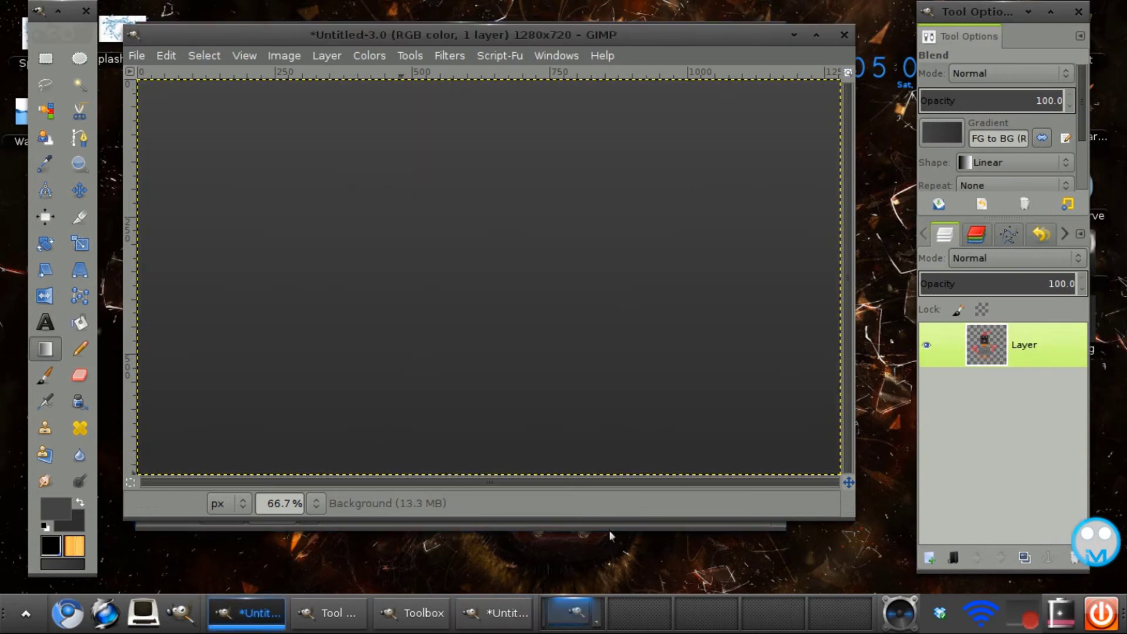
key(ctrl+z)
drag(490, 117, 485, 308)
key(ctrl+z)
drag(478, 94, 457, 466)
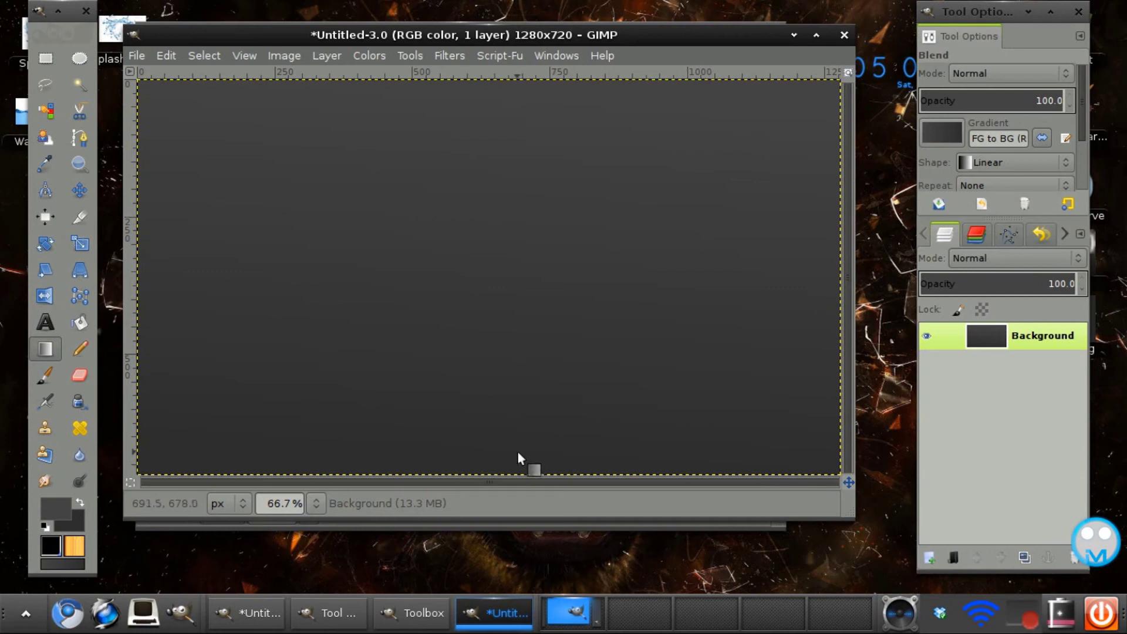
- Reset the colours to black and white and open Pixel Character.png as a new layer in this image
click(44, 524)
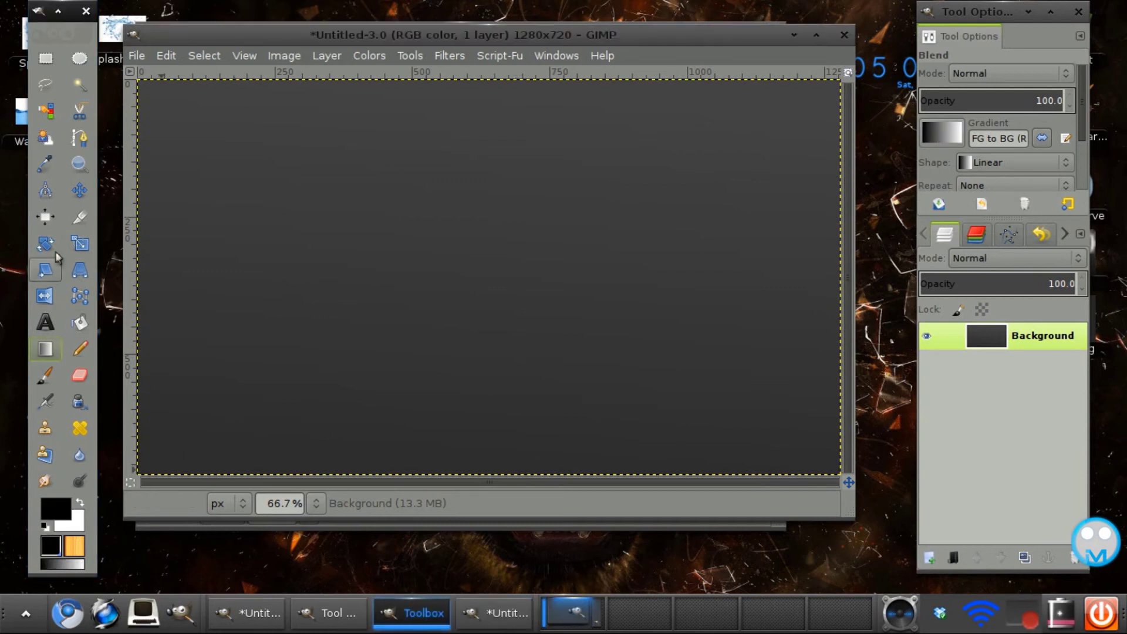
click(130, 72)
click(135, 56)
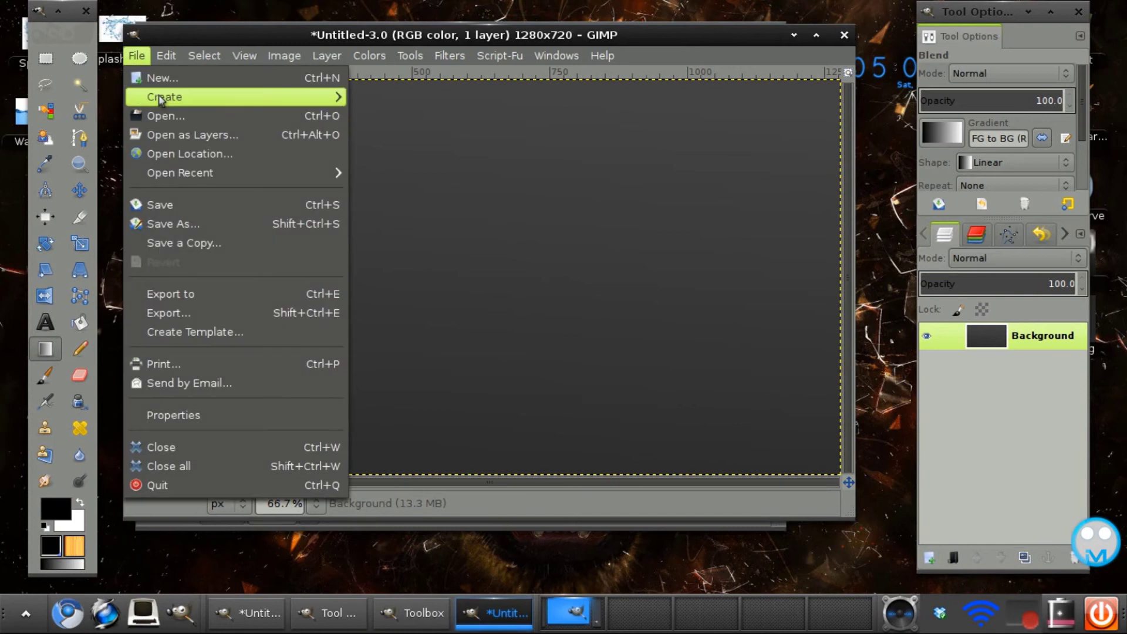
click(167, 135)
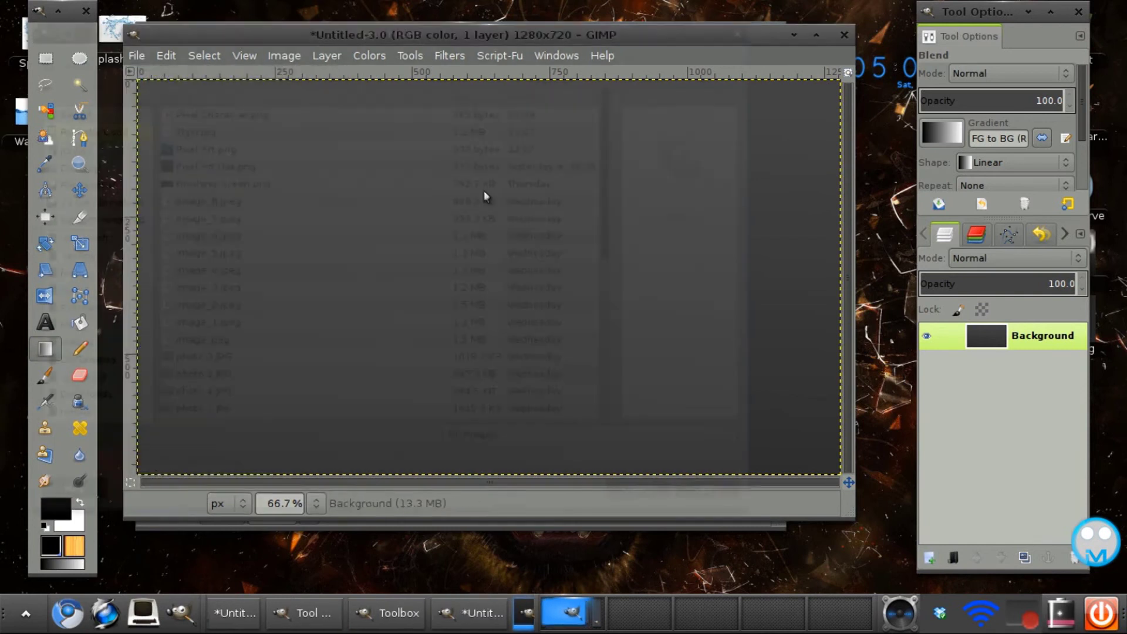
double_click(181, 100)
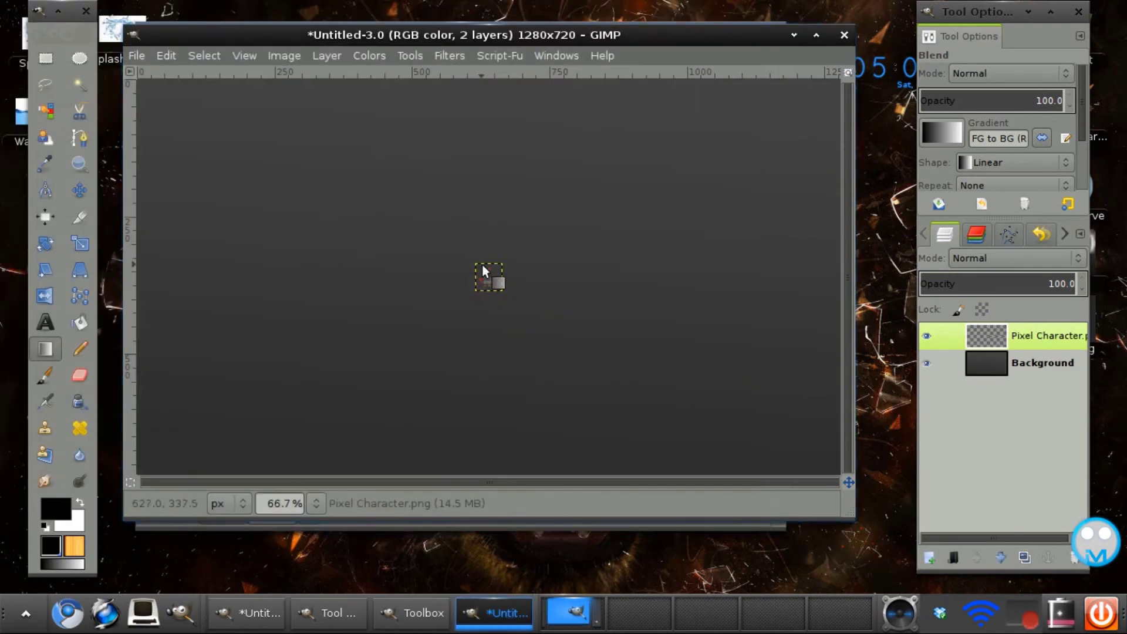
- Scale the Pixel Character.png layer to 720 × 720 px with interpolation set to None
click(327, 55)
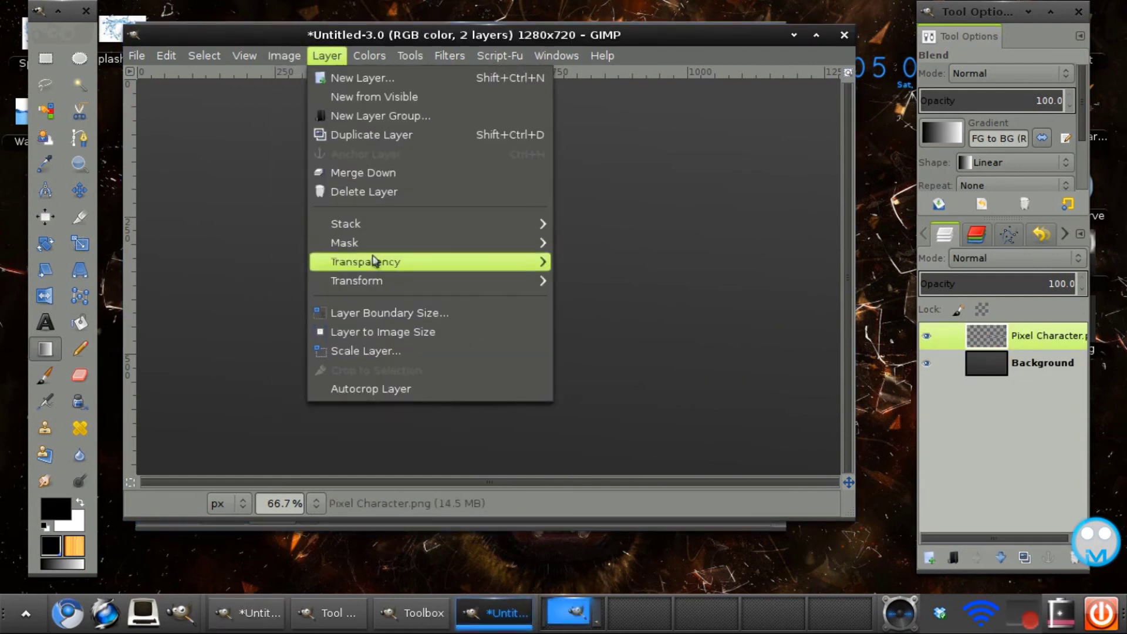
click(361, 350)
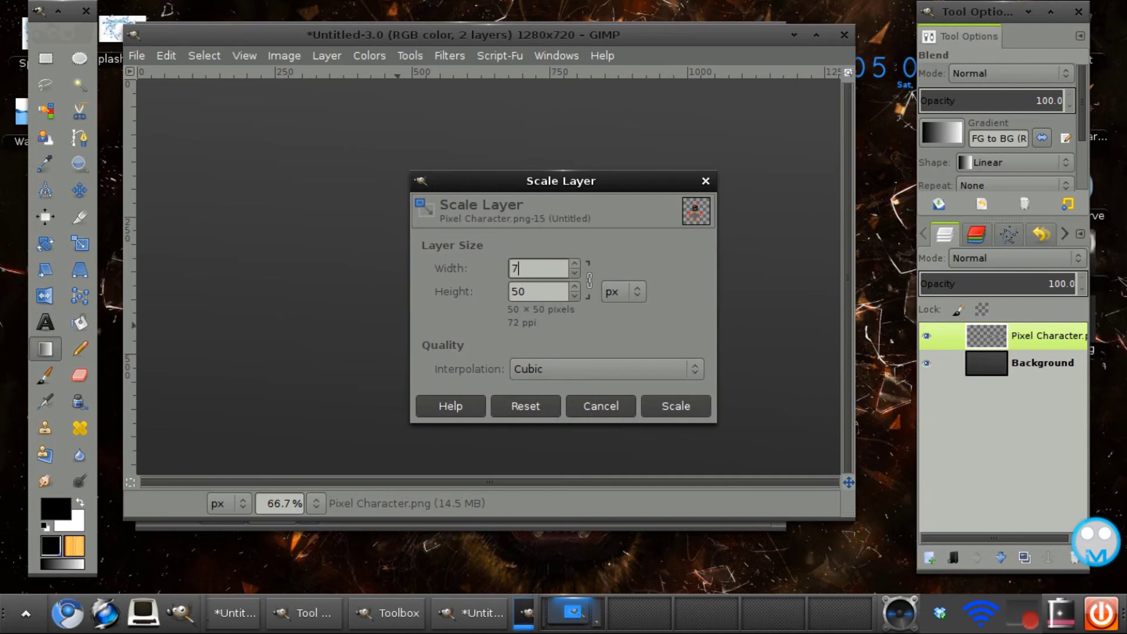
key(Tab)
key(Tab)
click(574, 378)
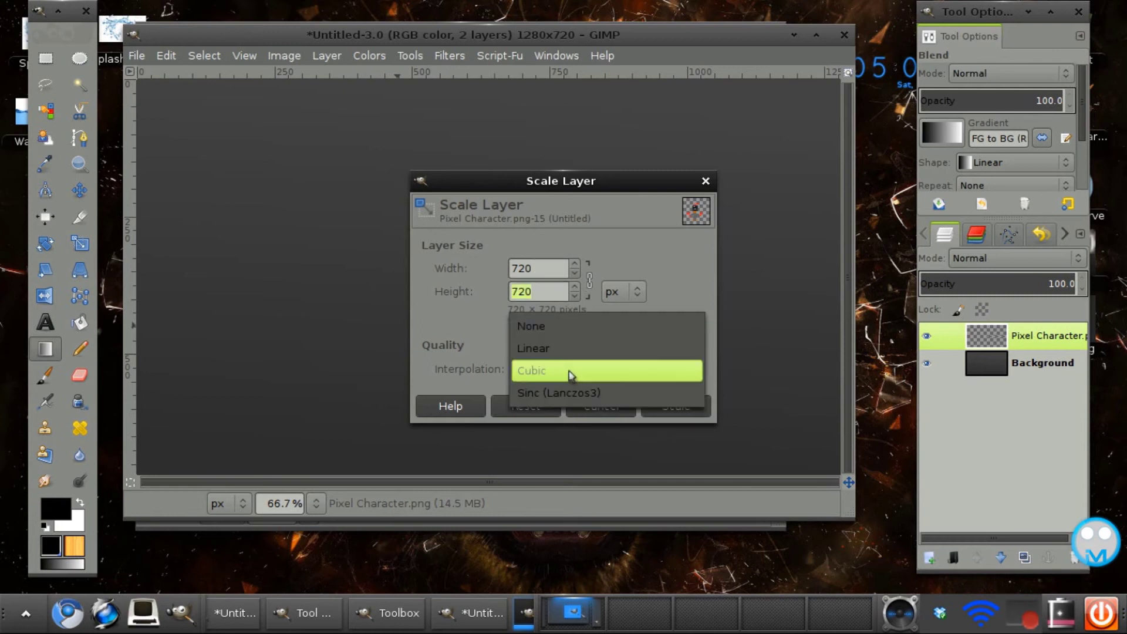
click(559, 329)
click(676, 405)
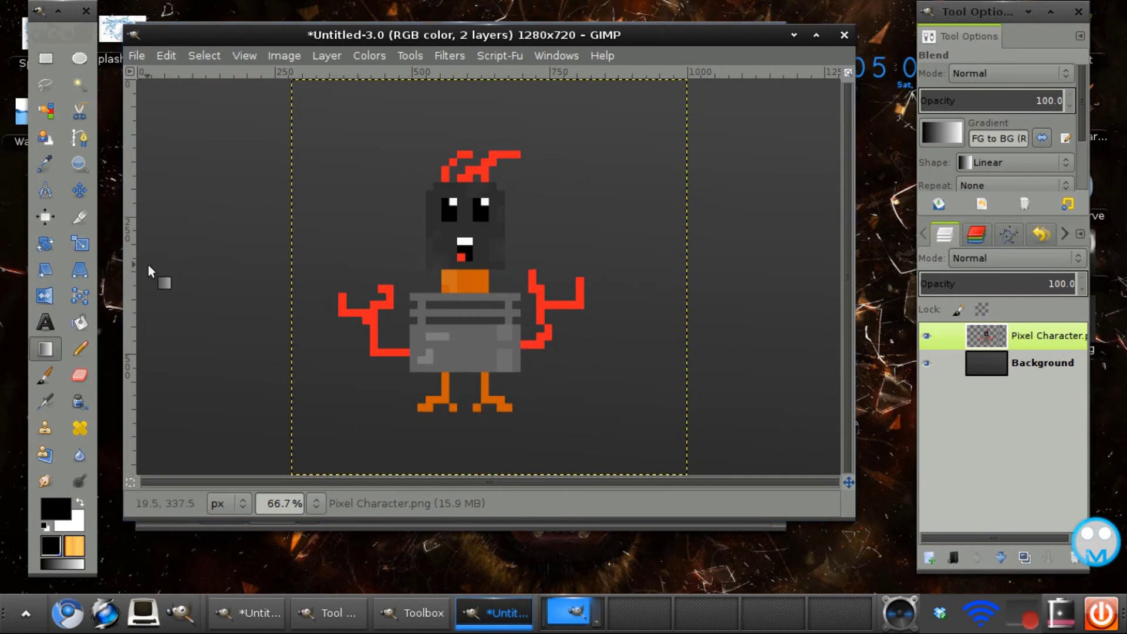
- Scale the character layer down to about 530 × 530 px with the Scale tool and move it near the middle of the image
click(79, 243)
click(547, 228)
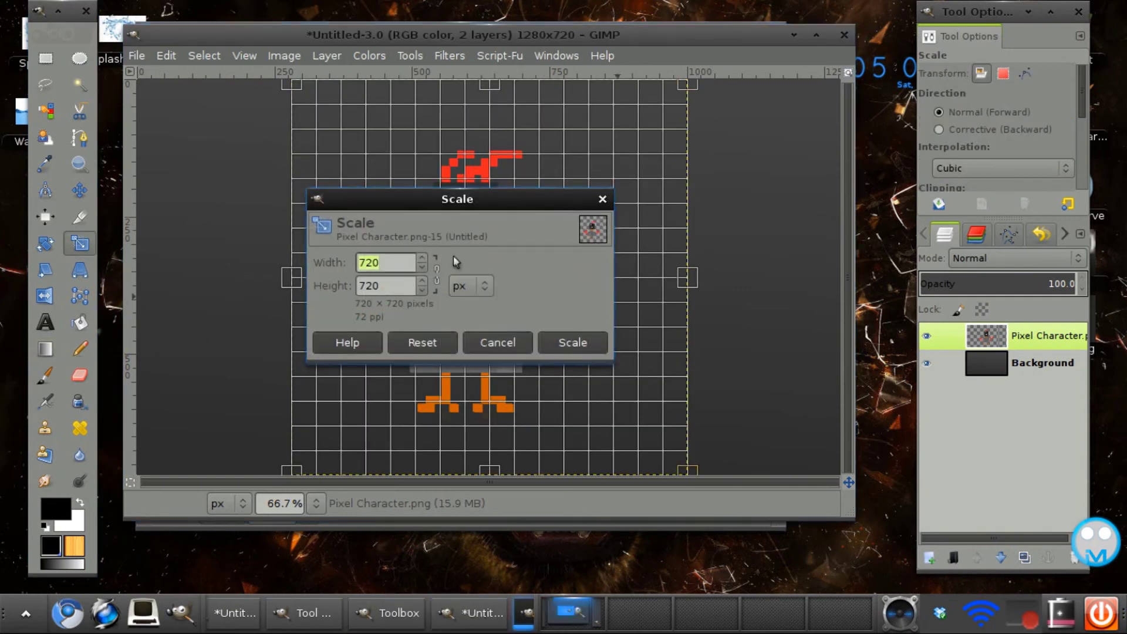
drag(510, 207, 931, 285)
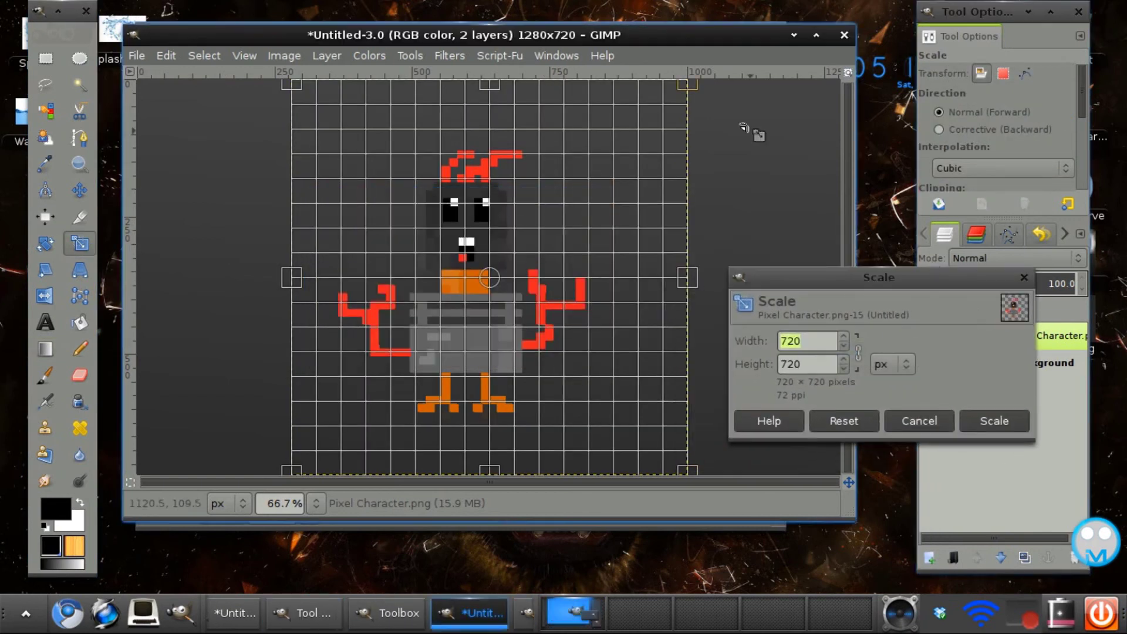
drag(687, 84, 555, 192)
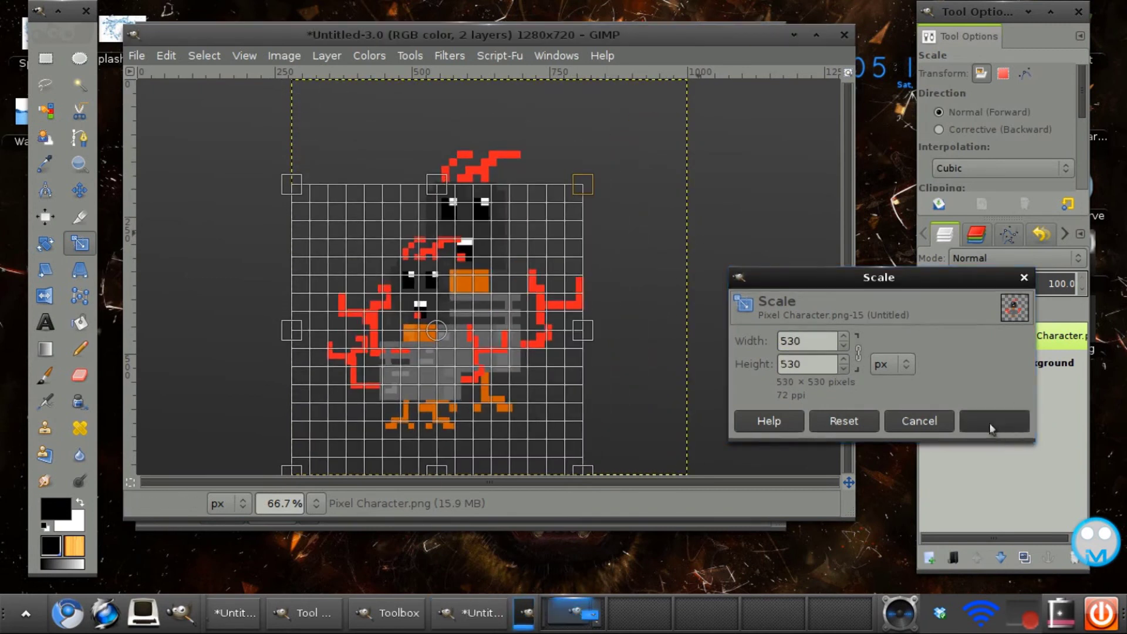
click(995, 421)
click(80, 191)
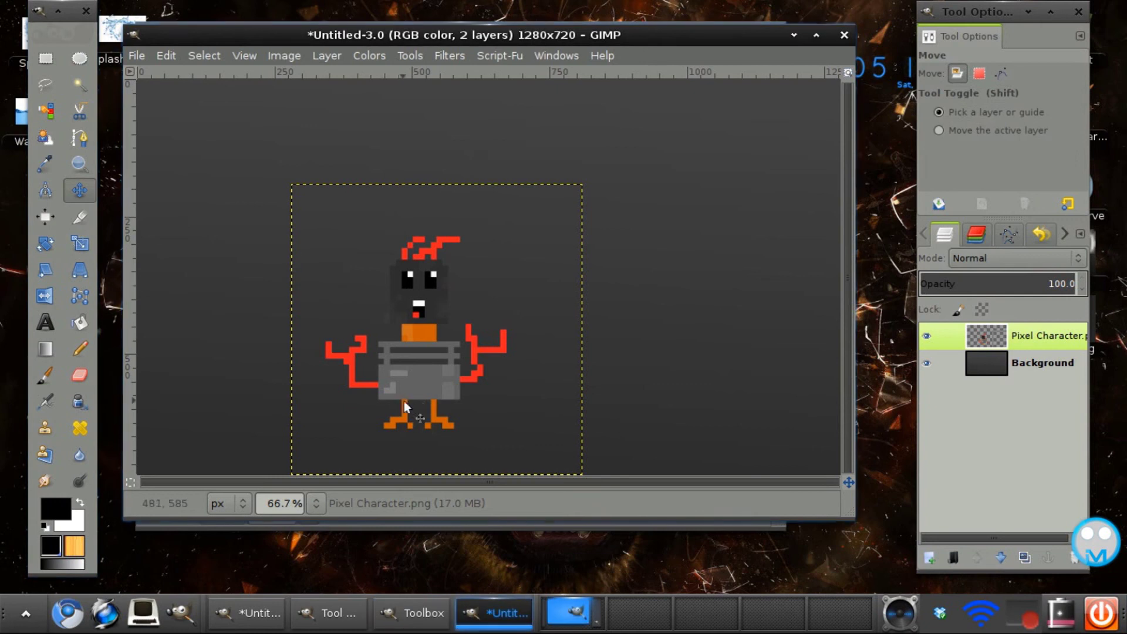
drag(418, 392, 498, 326)
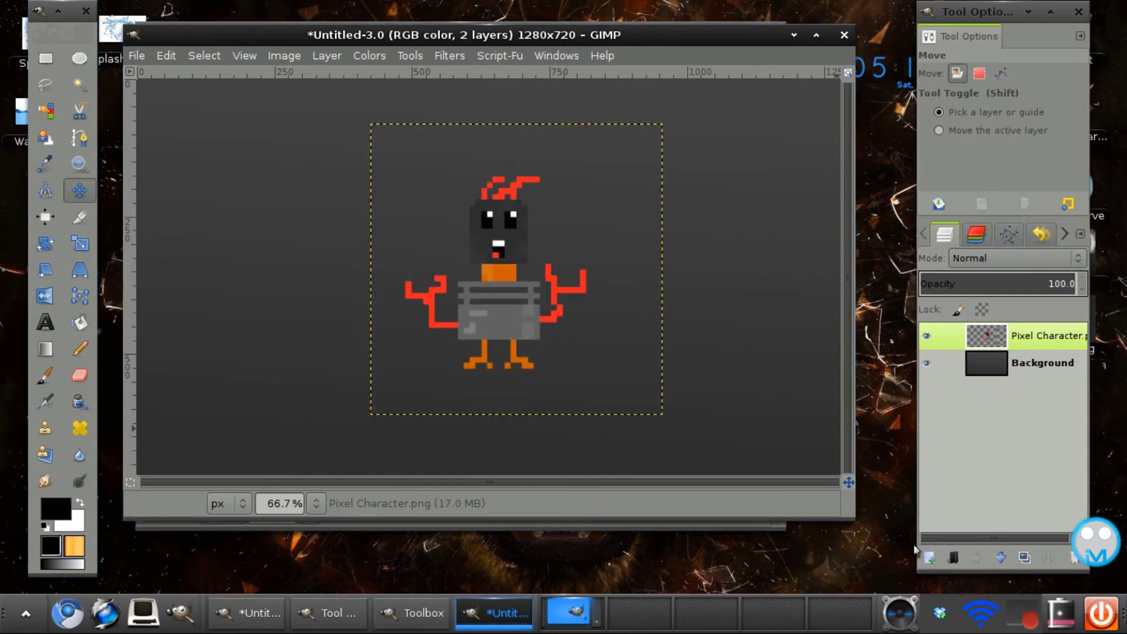
- Add a new transparent layer and draw a wide, flat elliptical selection around the character's feet
click(929, 558)
click(660, 421)
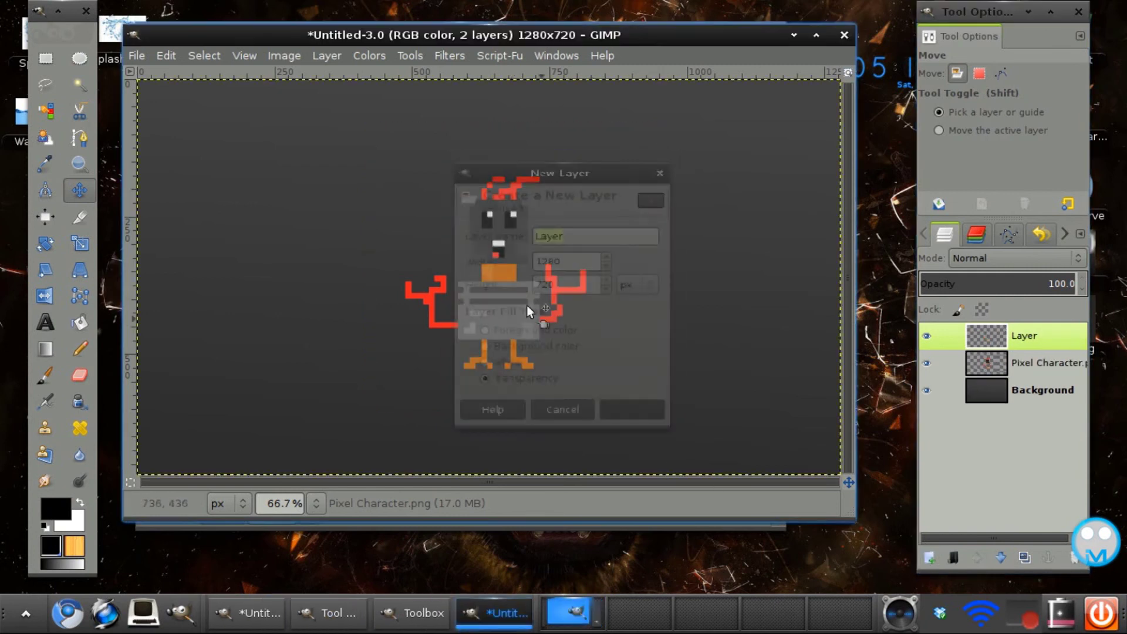
click(79, 58)
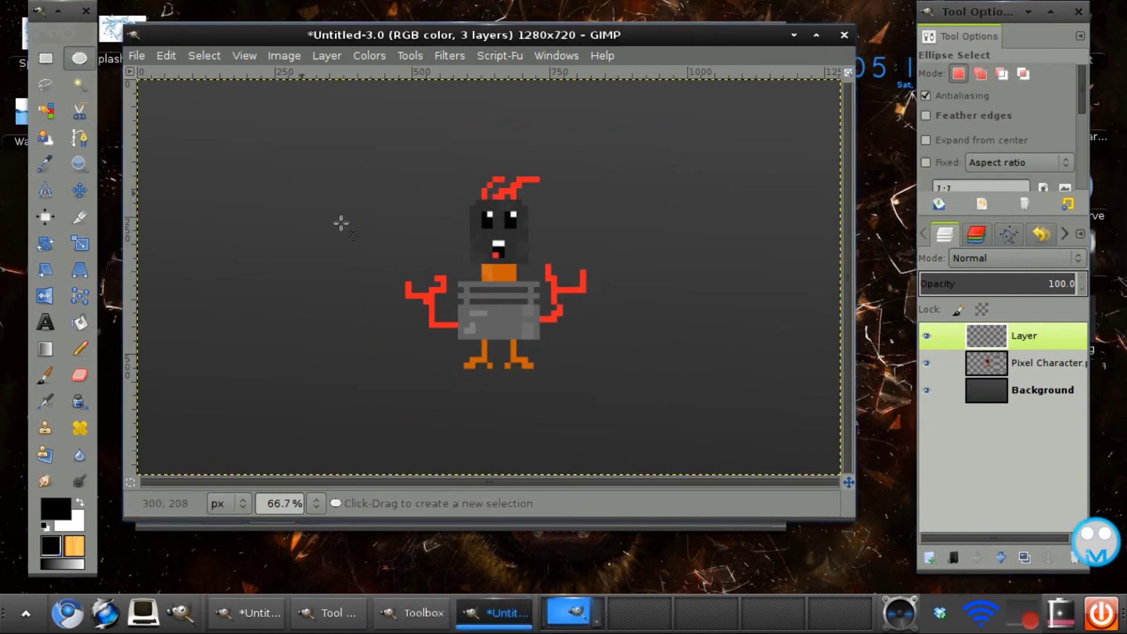
drag(441, 359, 566, 382)
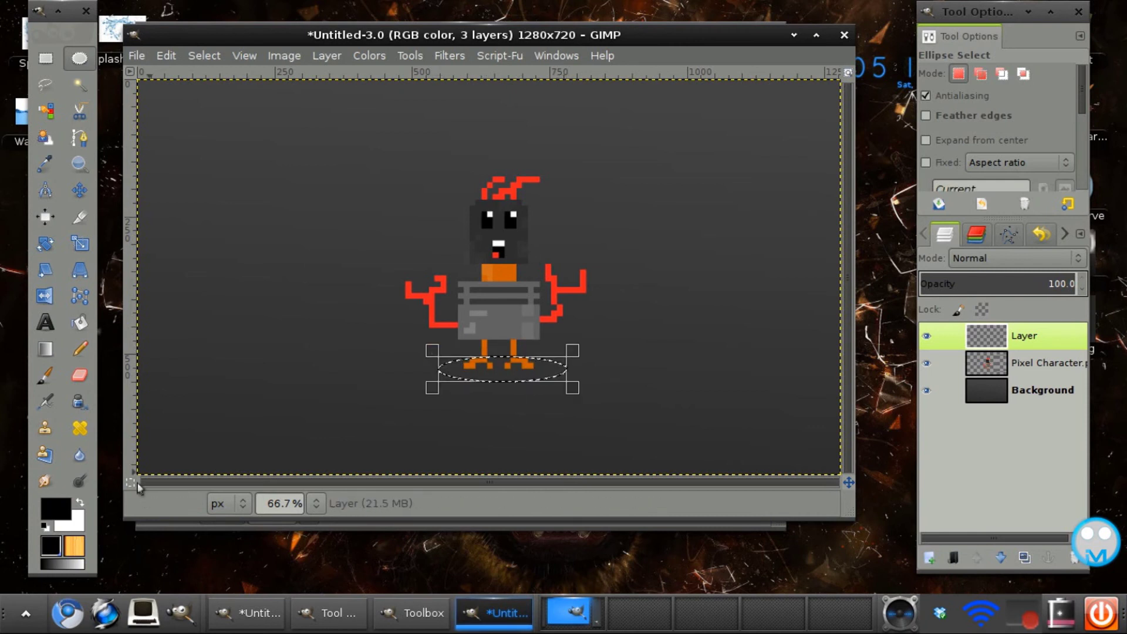
- Fill the elliptical selection with black and lower its layer beneath the character layer
click(77, 322)
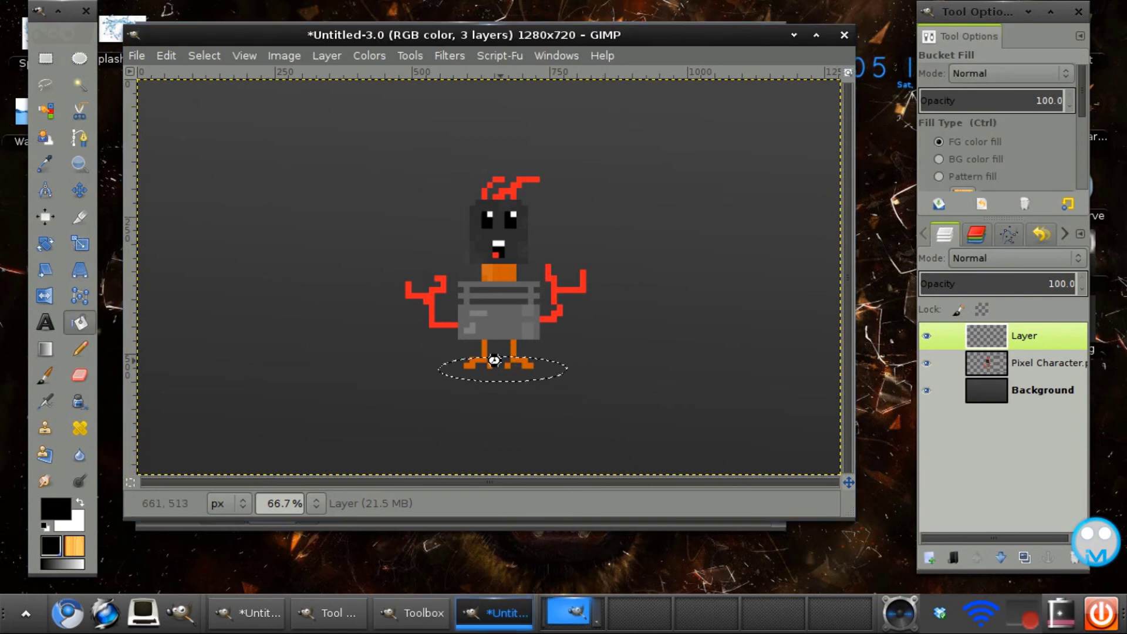
click(505, 369)
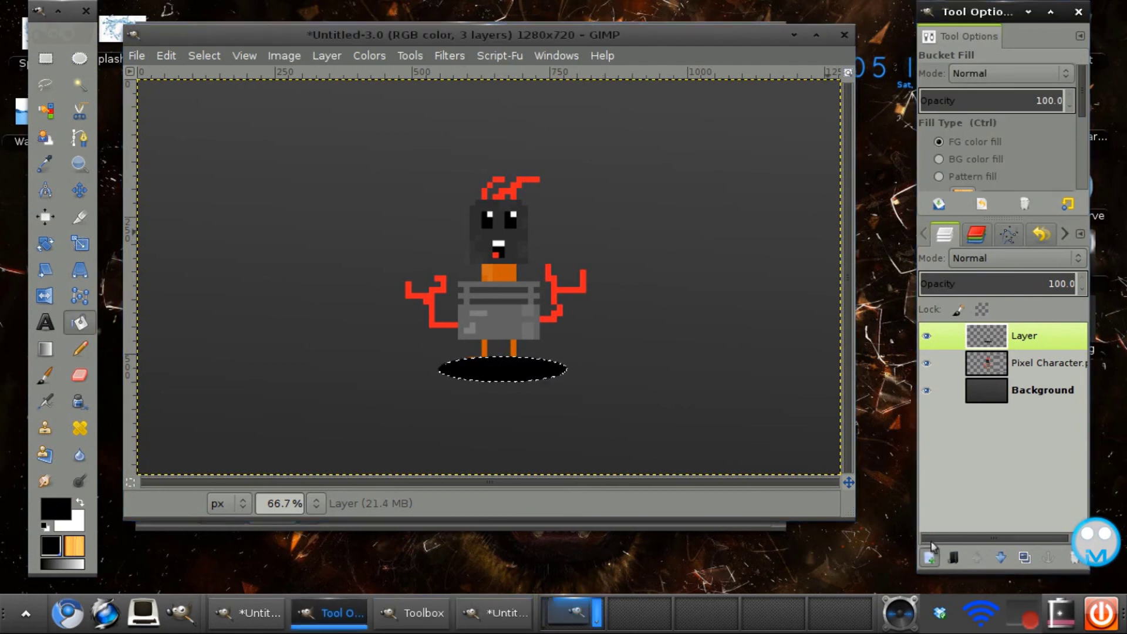
click(994, 558)
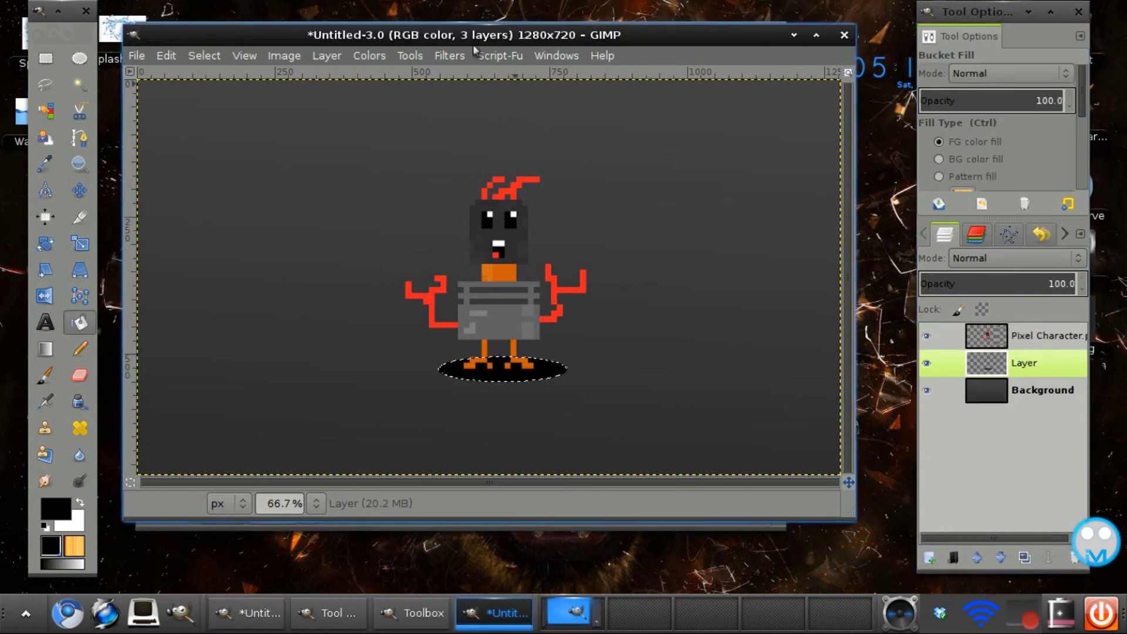
- Clear the selection and apply a Gaussian Blur with a 43 px horizontal and vertical radius to the black ellipse layer
click(204, 56)
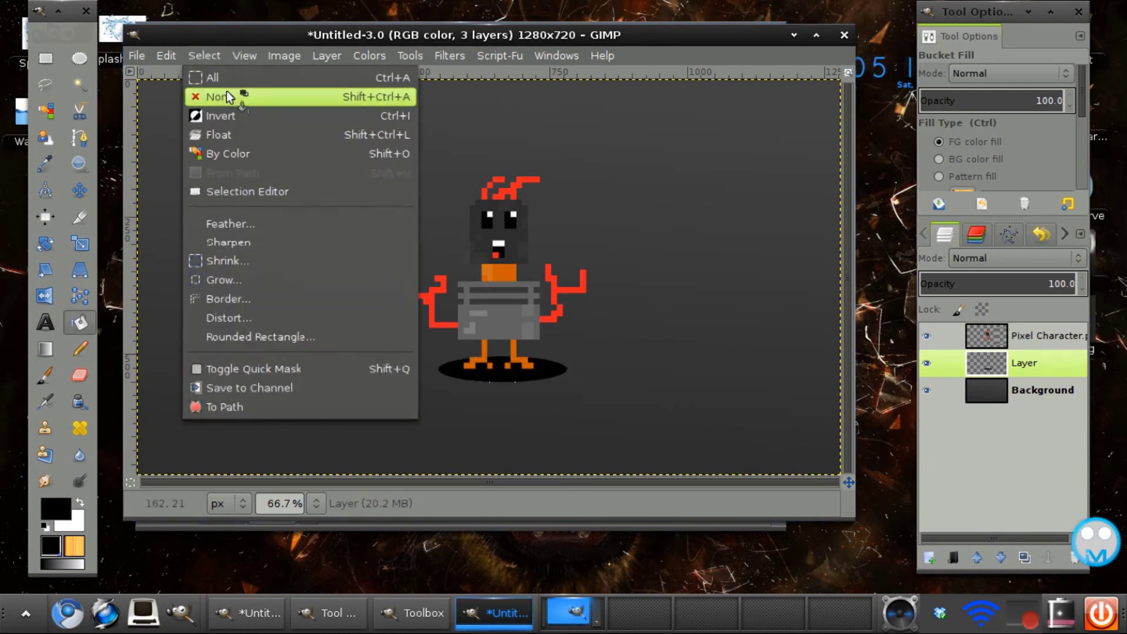
click(227, 95)
click(465, 57)
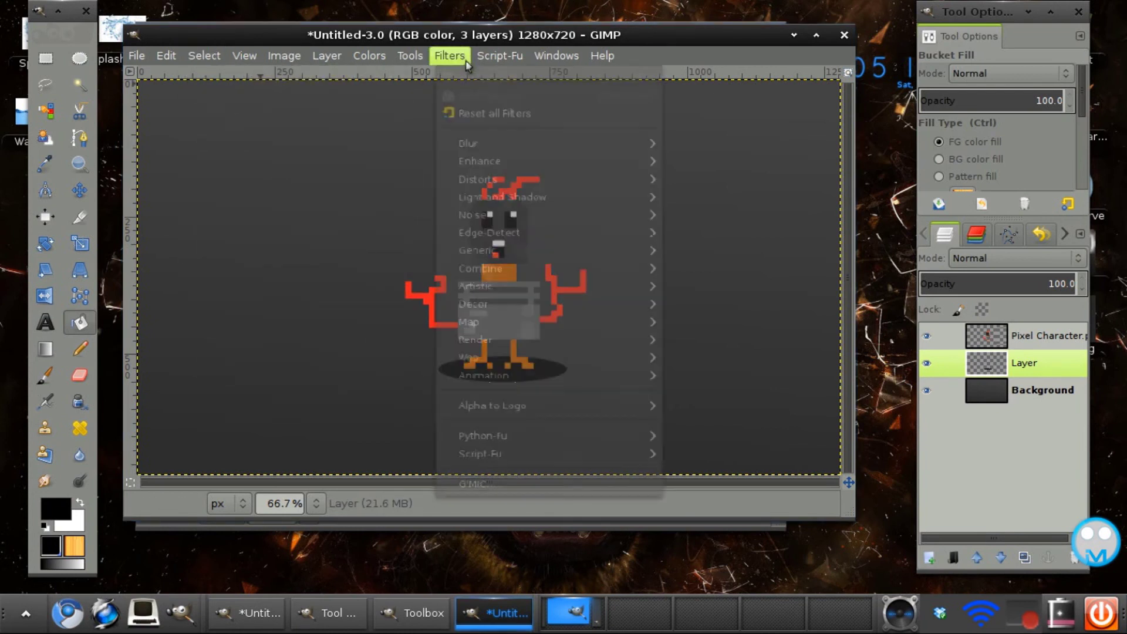
mouse_move(496, 147)
click(734, 168)
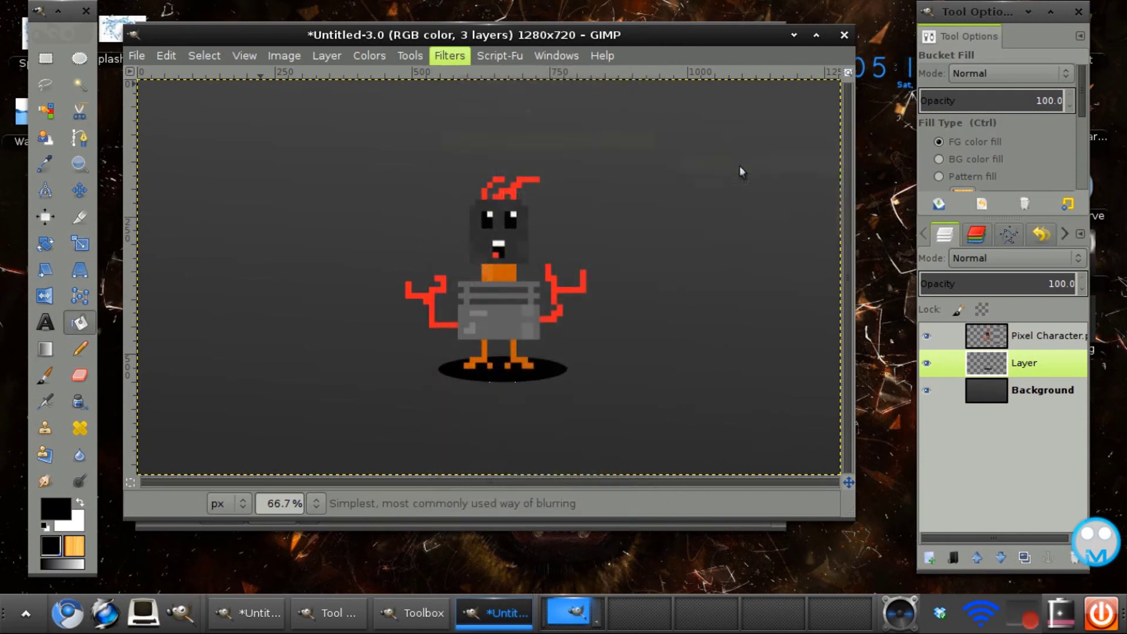
drag(294, 202, 291, 200)
drag(435, 247, 306, 158)
drag(434, 228, 343, 186)
drag(436, 248, 490, 145)
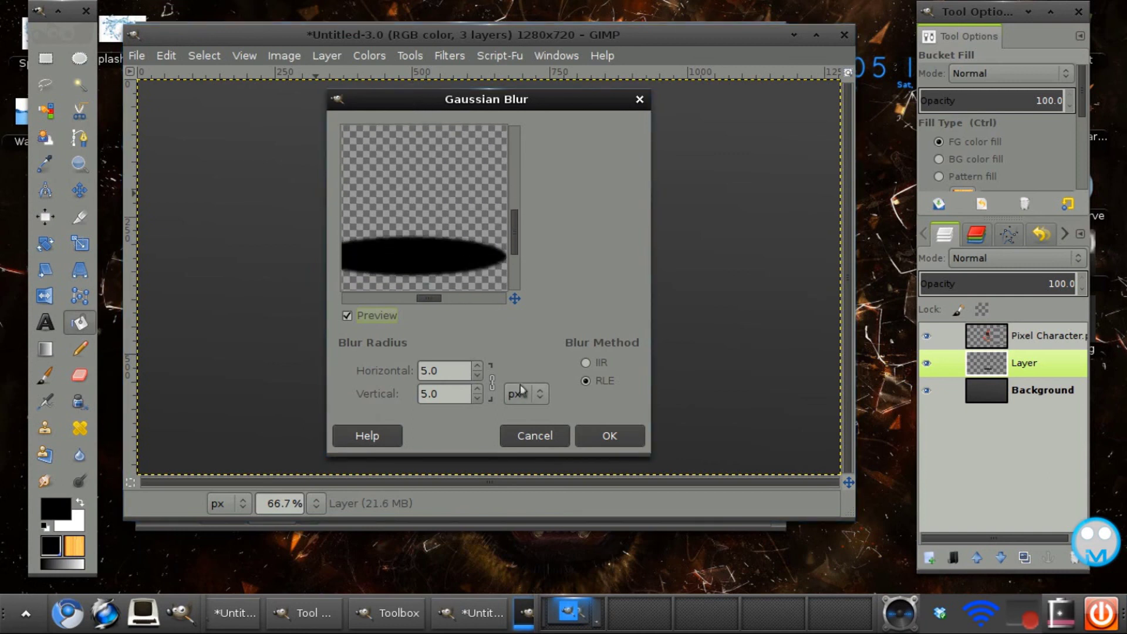
click(475, 366)
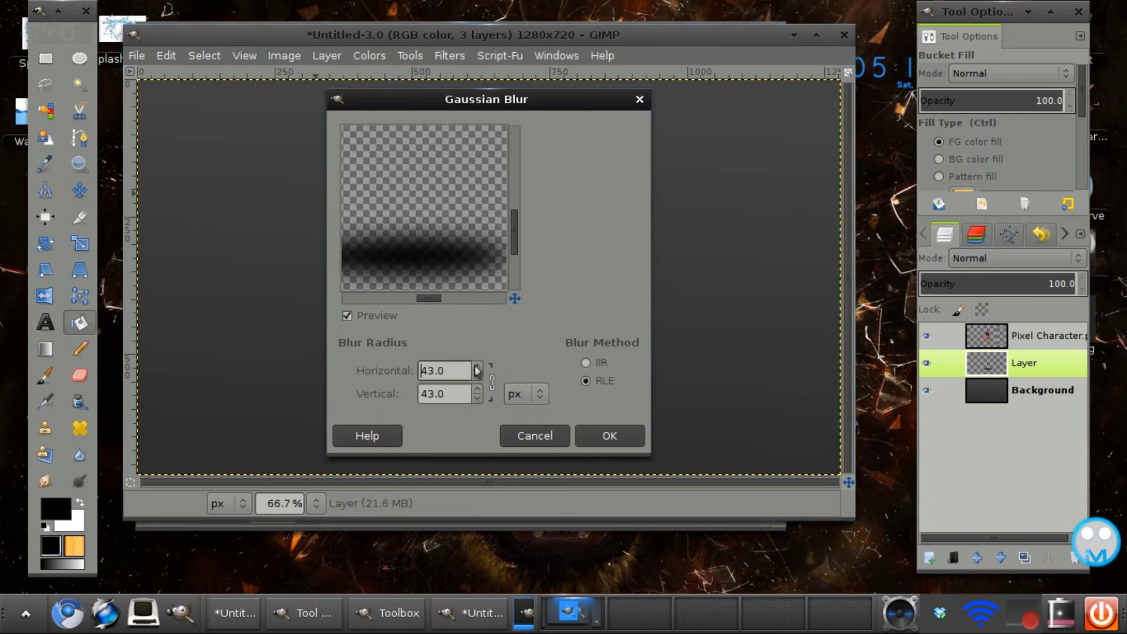
click(605, 435)
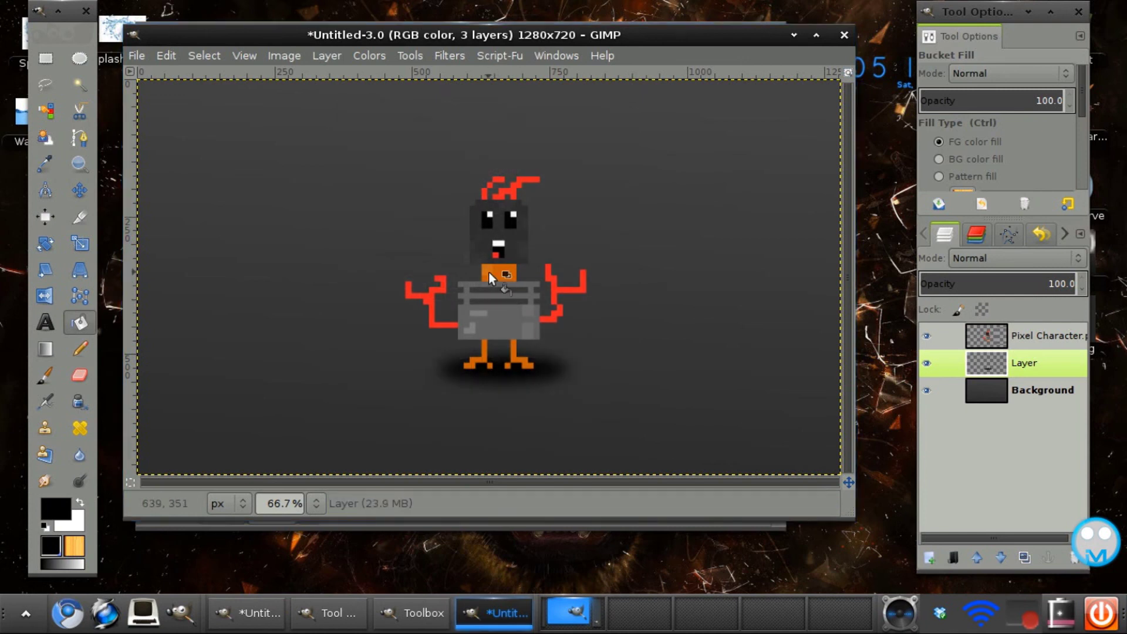
- Try the Multiply and Hard light blend modes on the shadow layer and settle on Soft light
click(1019, 256)
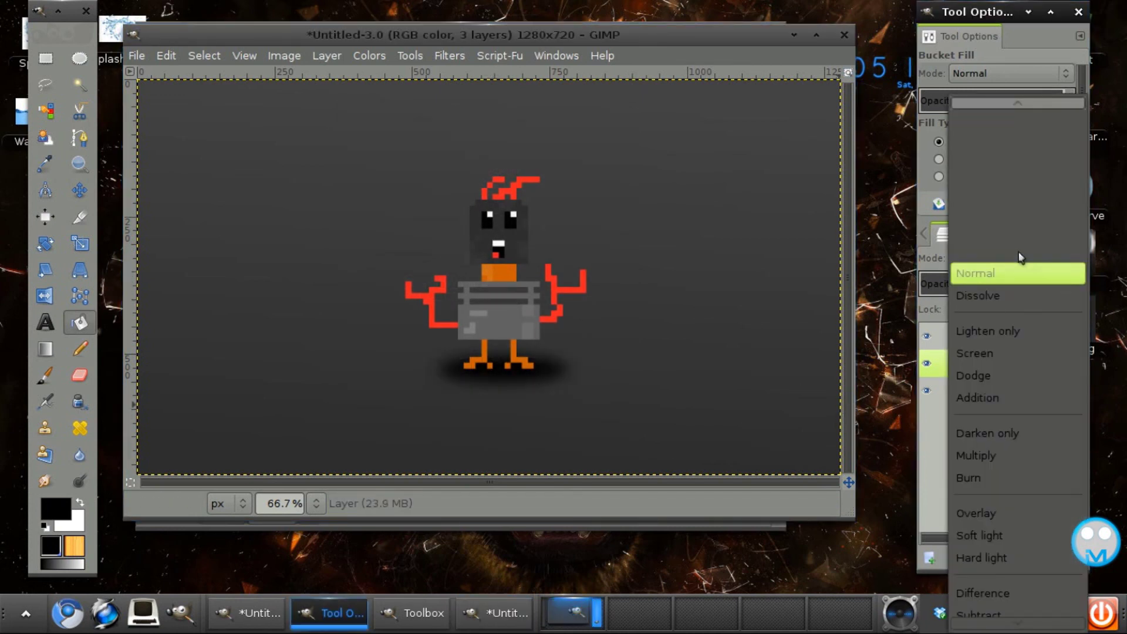
click(994, 455)
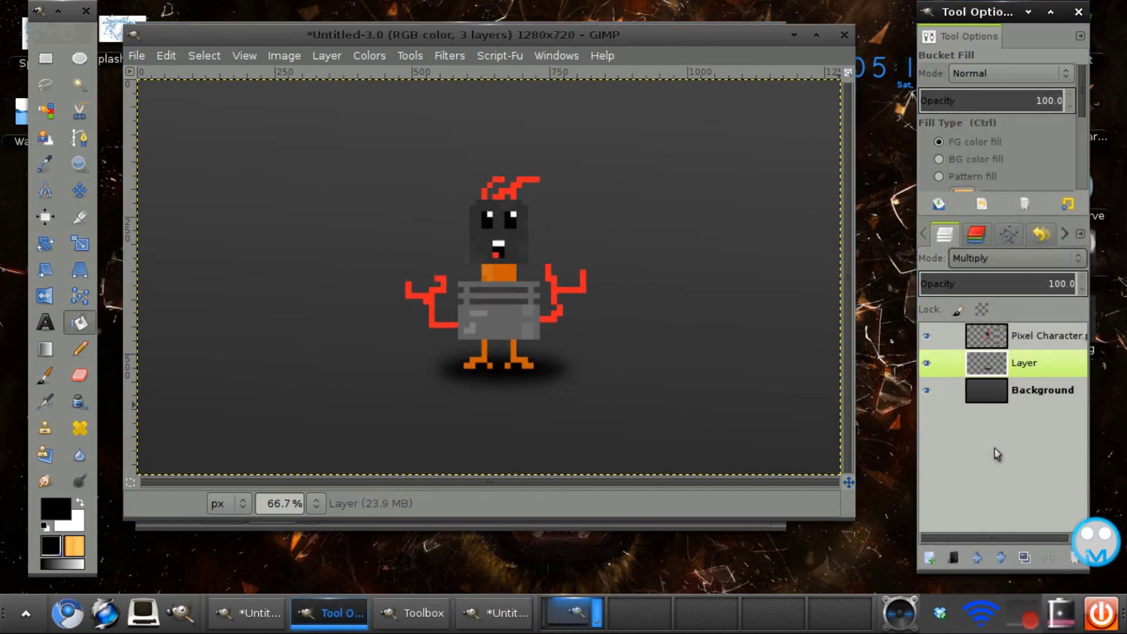
click(979, 261)
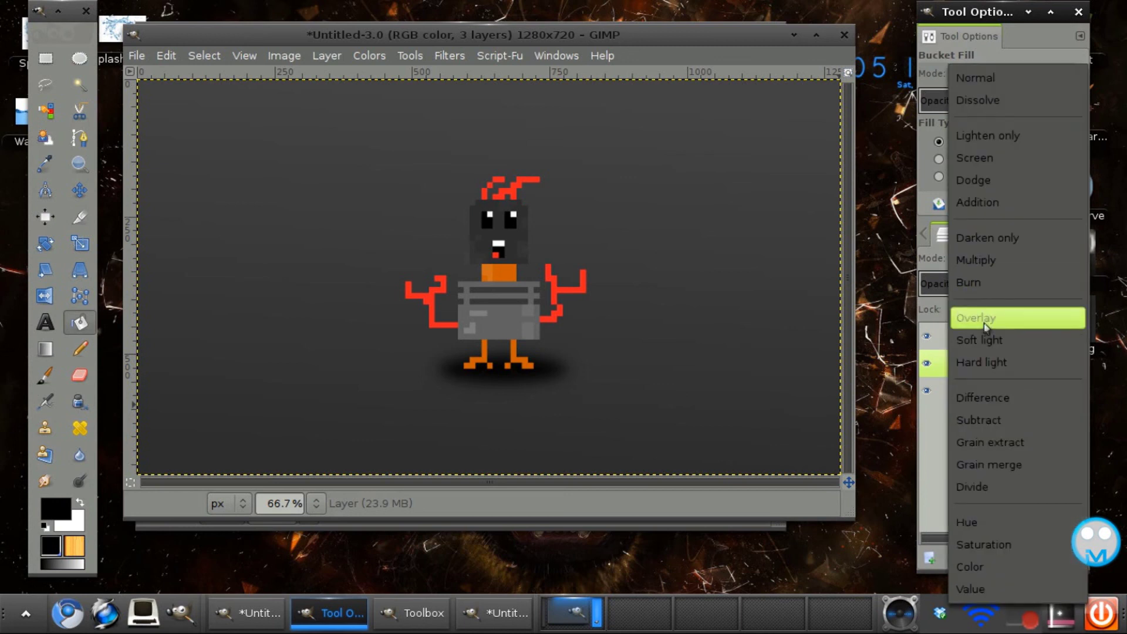
click(992, 362)
click(973, 259)
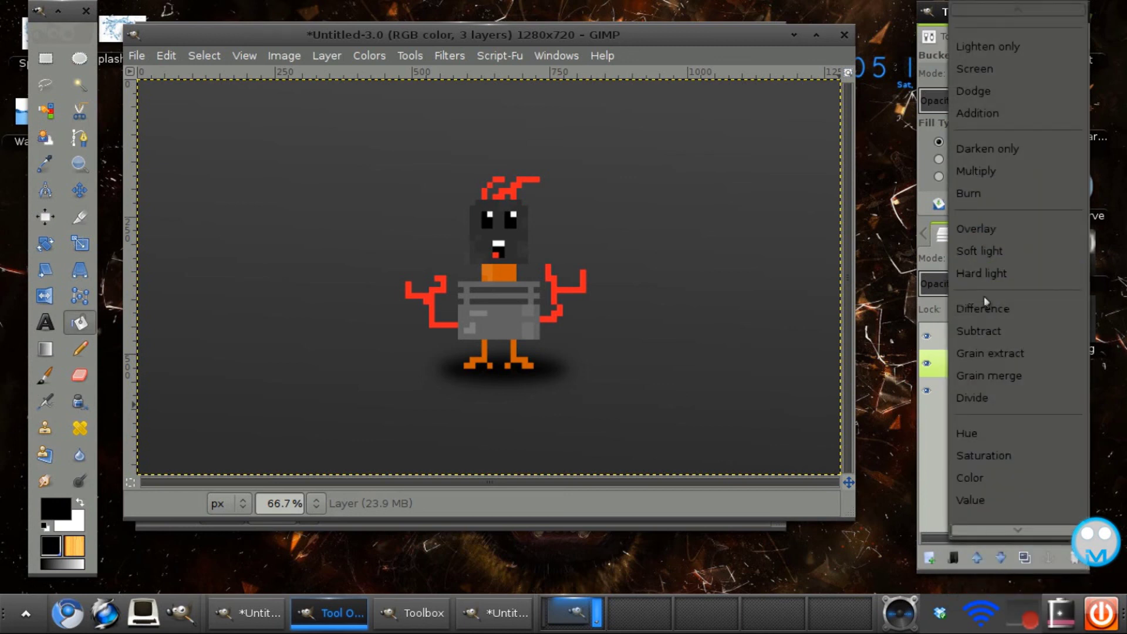
click(978, 247)
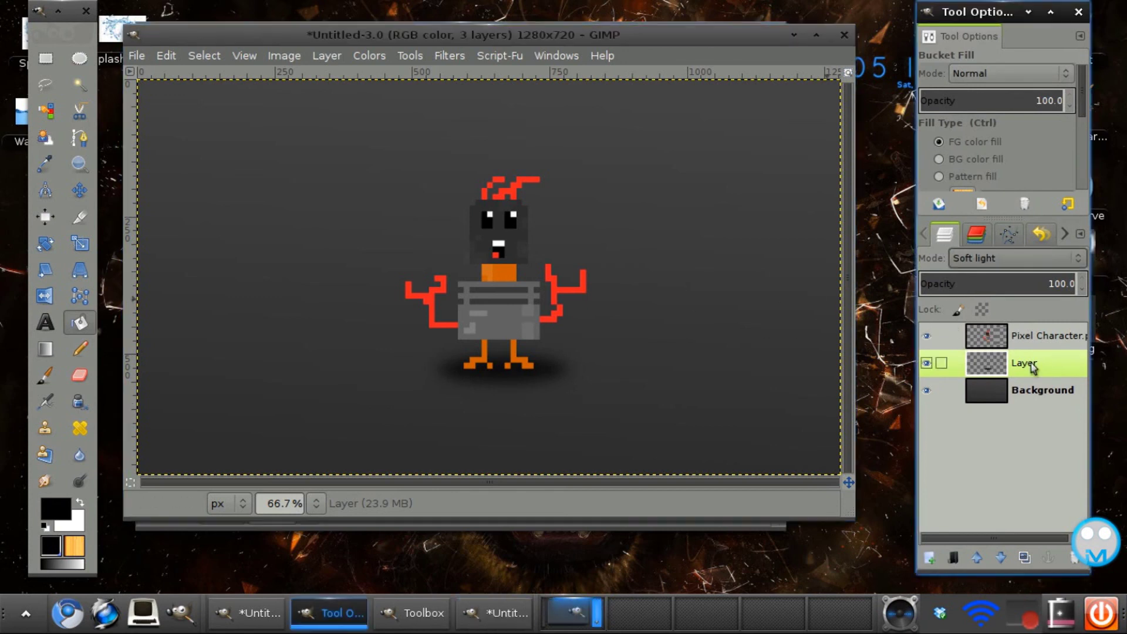
- Move the blurred shadow slightly down and to the left under the character's feet
click(80, 189)
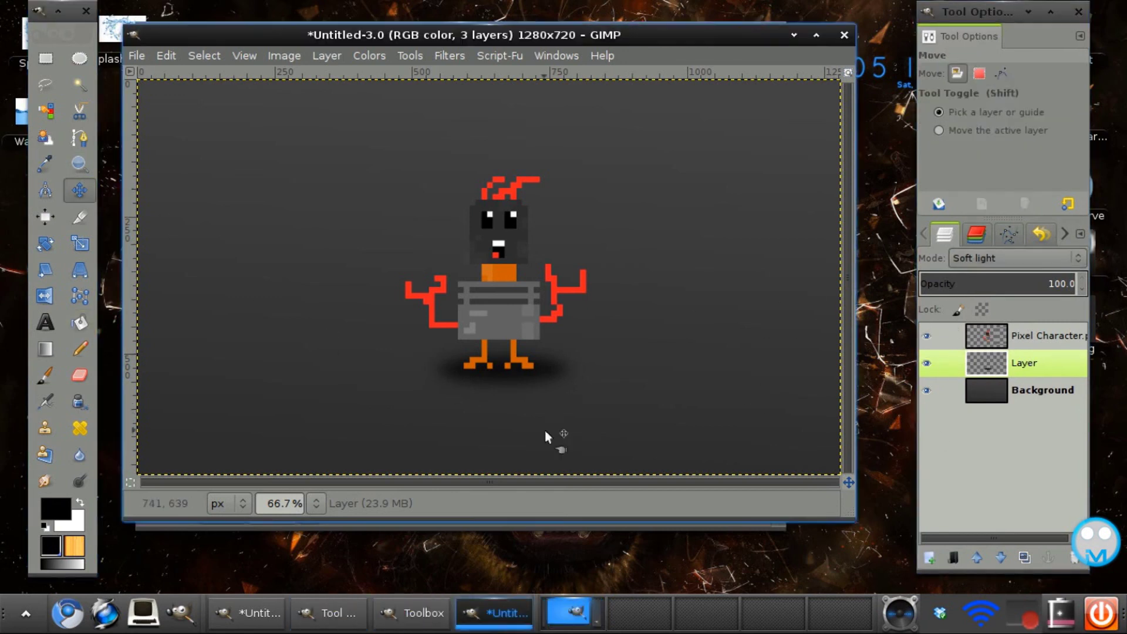
mouse_move(503, 372)
mouse_down()
mouse_move(498, 405)
mouse_move(532, 388)
mouse_move(511, 370)
mouse_up()
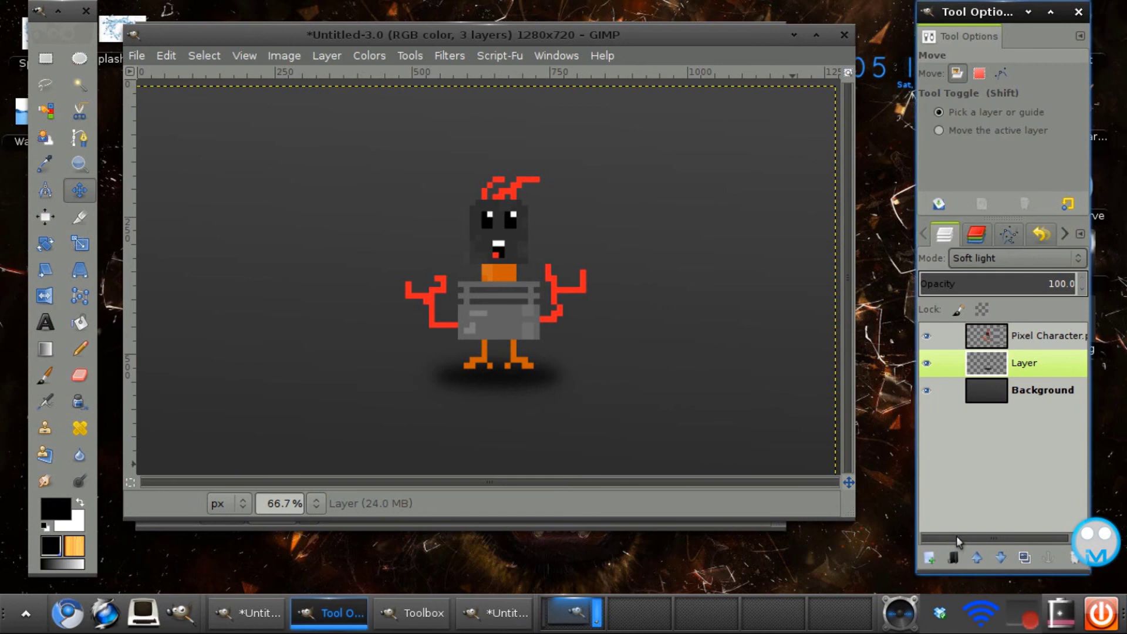
- Reduce the shadow layer's opacity to 60.9 and raise the layer above the character layer
click(1018, 287)
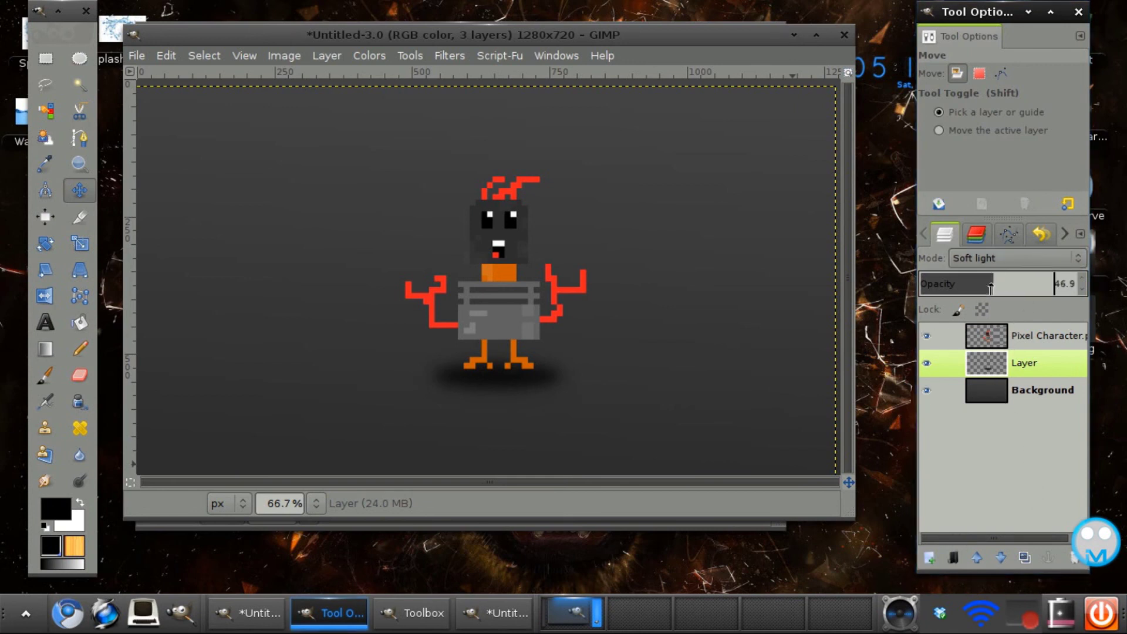
drag(991, 288, 965, 290)
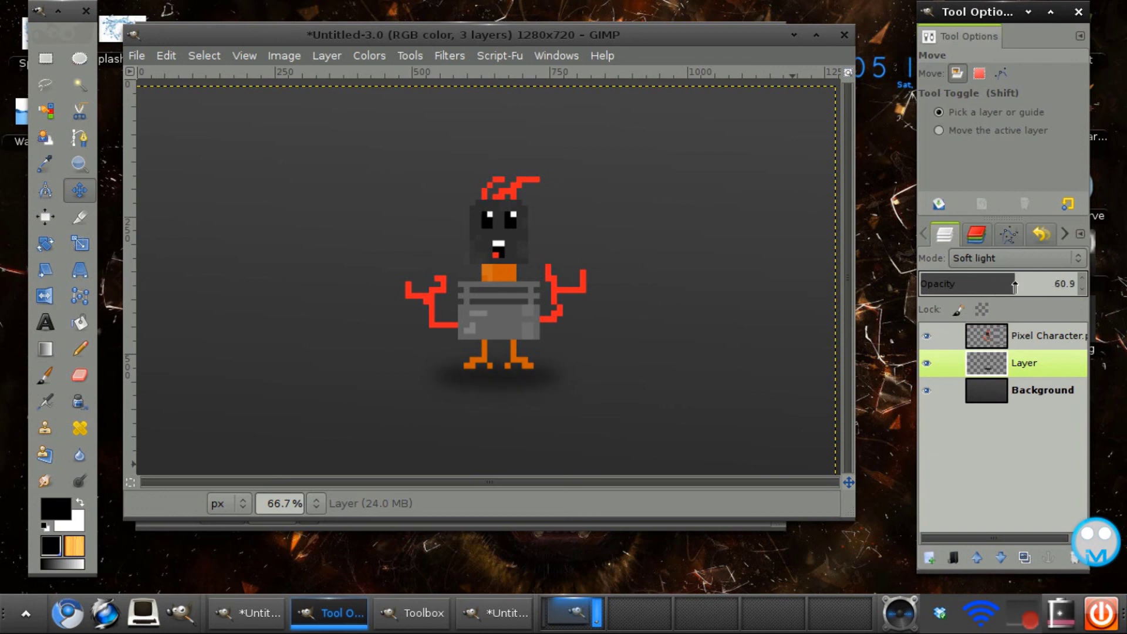
click(977, 558)
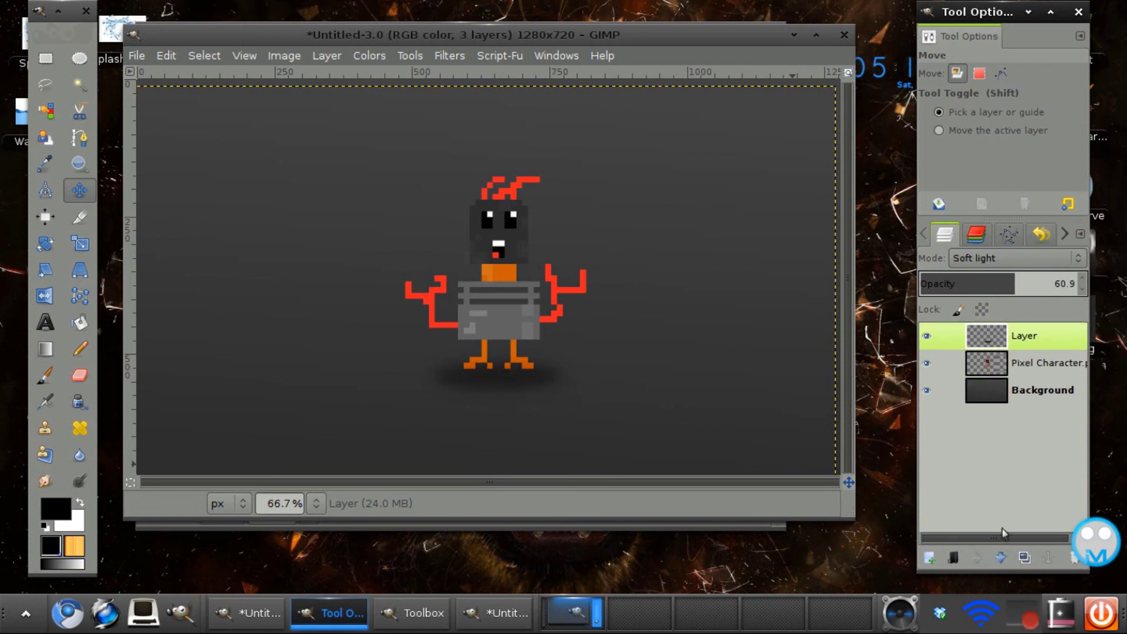